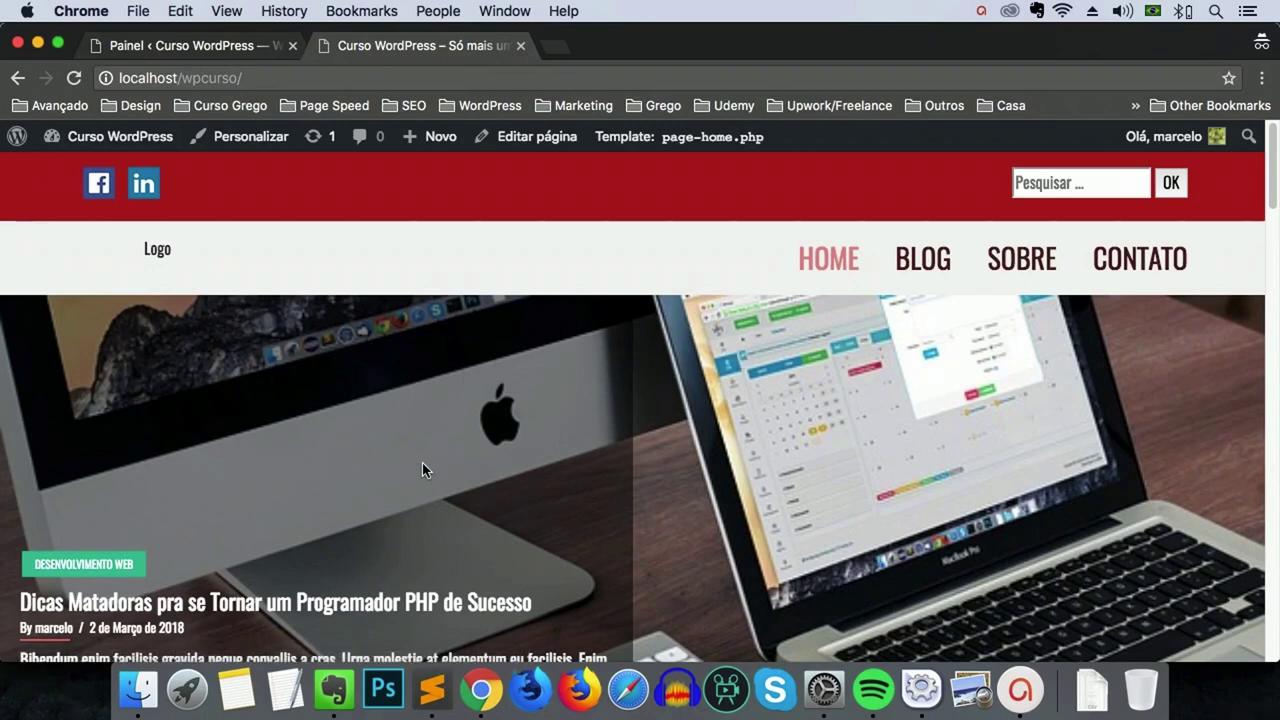
Step: Preview the site's home page in the responsive device view at a slightly narrower width, and close the developer tools
key("super+alt+i")
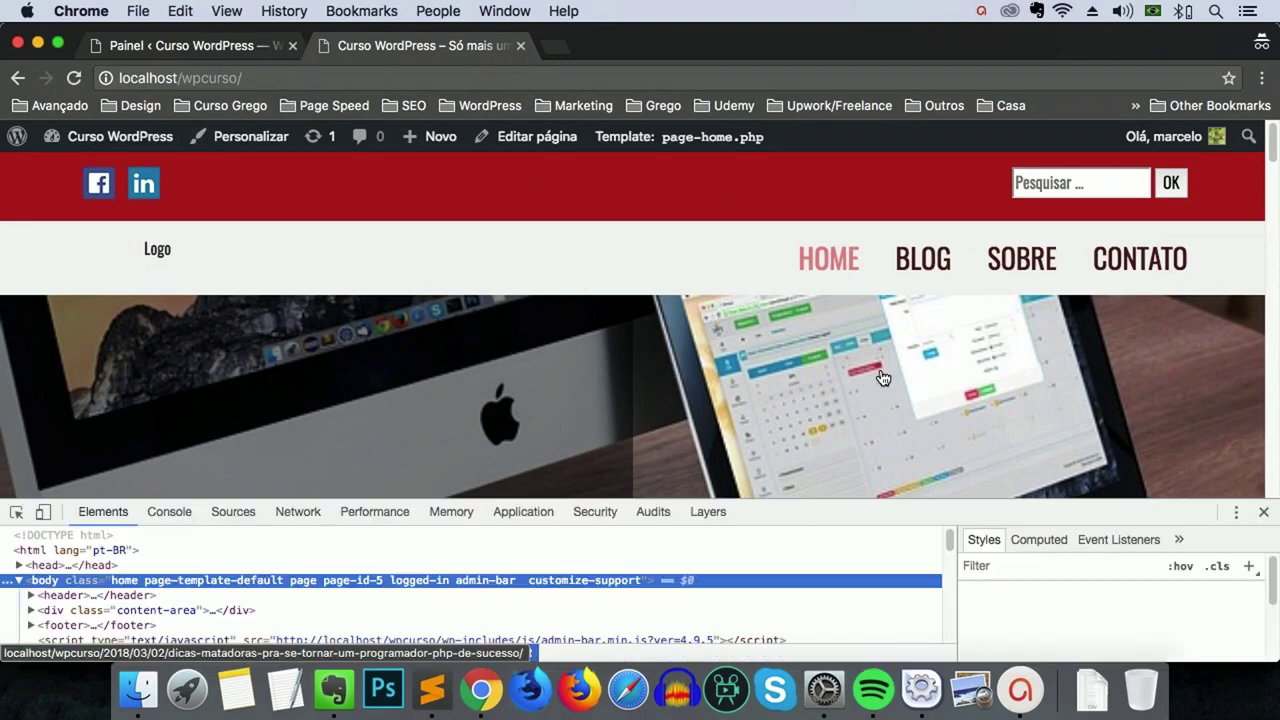
left_click(43, 511)
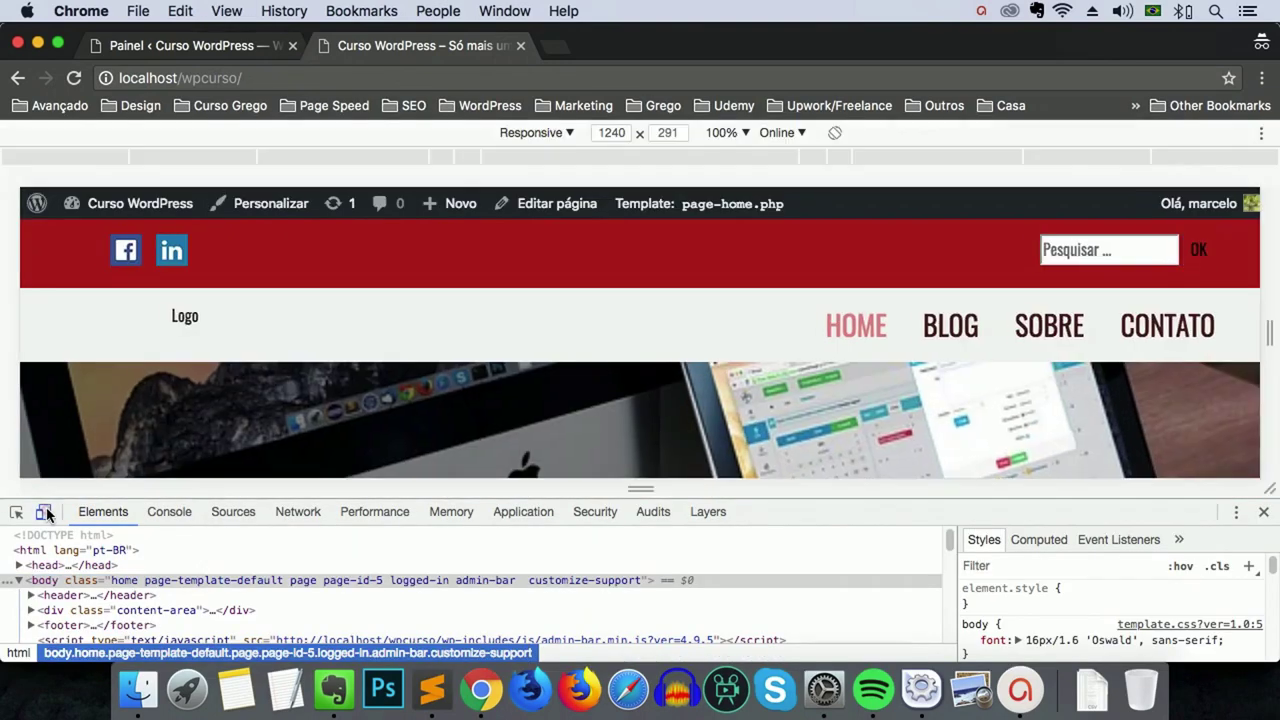
mouse_move(1270, 334)
left_mouse_down()
mouse_move(788, 330)
mouse_move(1240, 345)
mouse_move(1269, 358)
left_mouse_up()
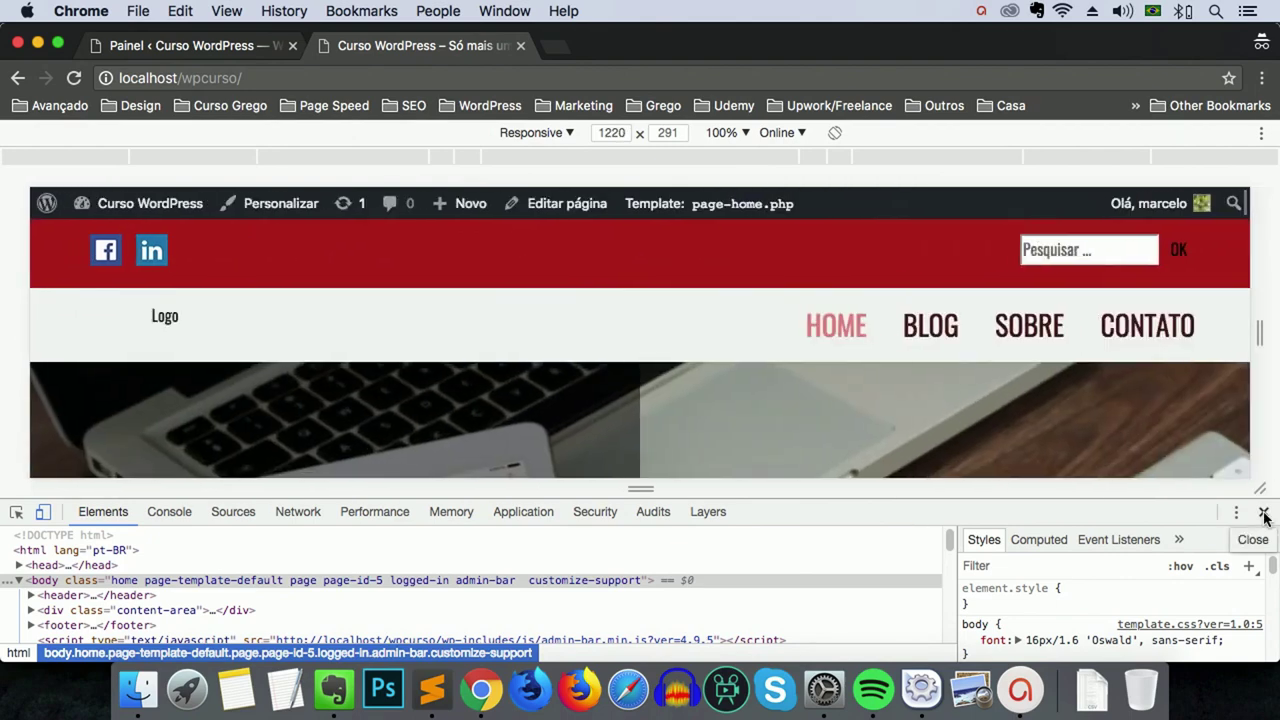
left_click(1264, 513)
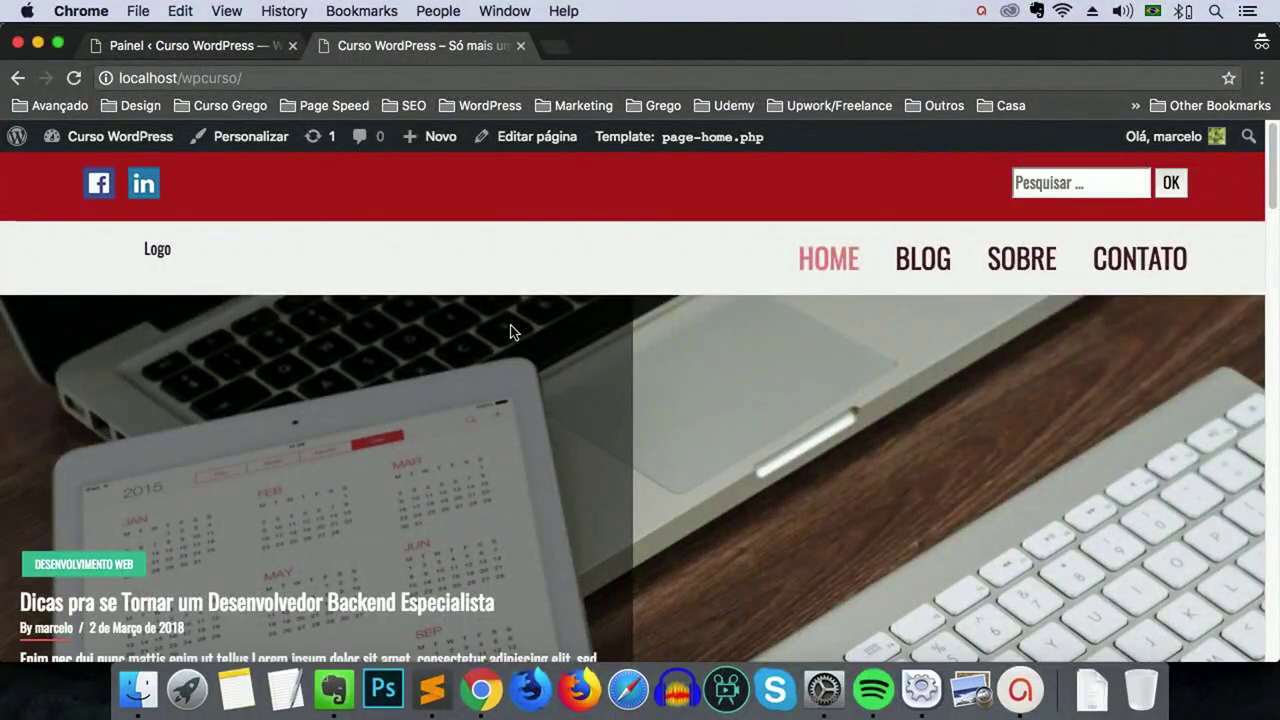
Step: Search the plugin directory for "wp responsive menu", and install and activate the WP Responsive Menu plugin
left_click(210, 50)
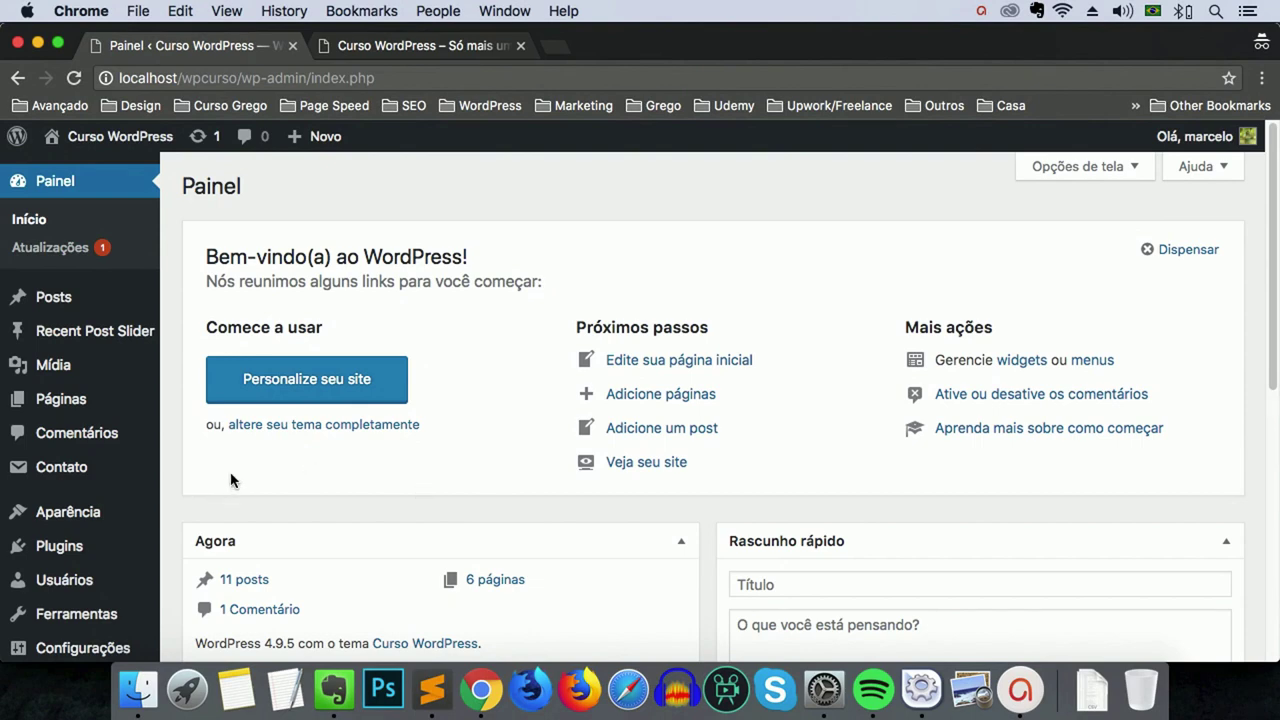
mouse_move(80, 546)
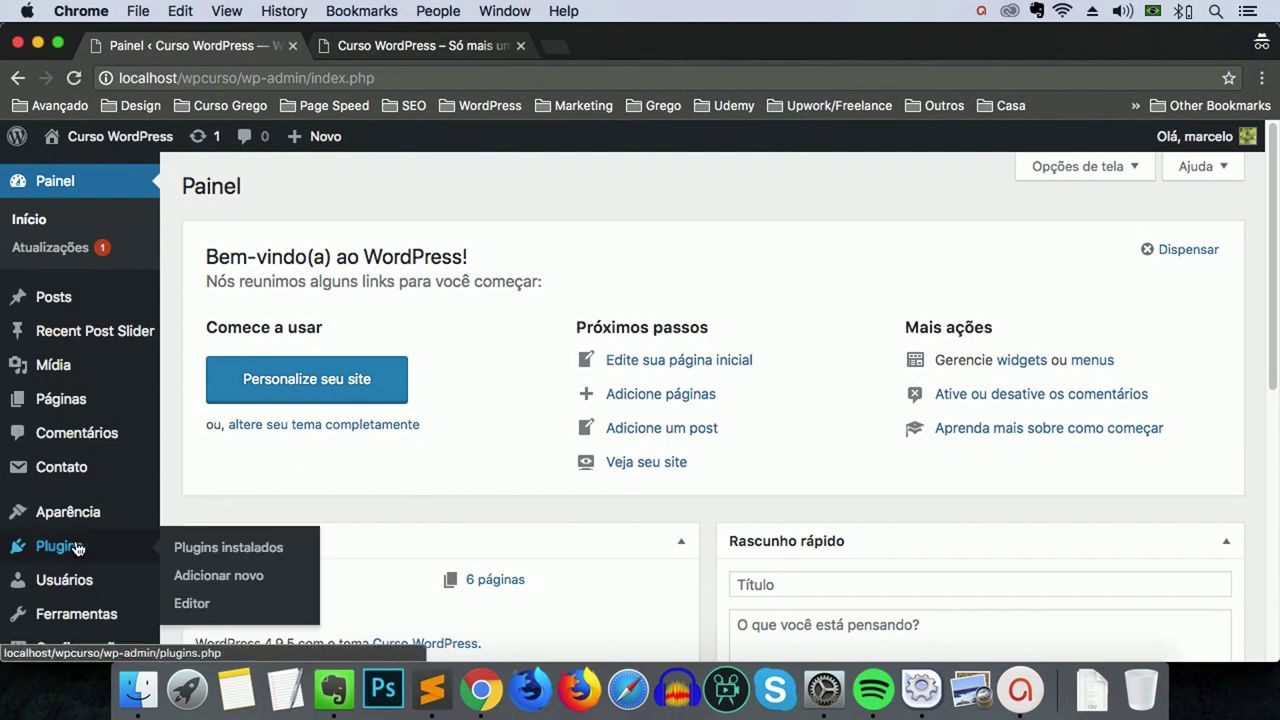
left_click(225, 578)
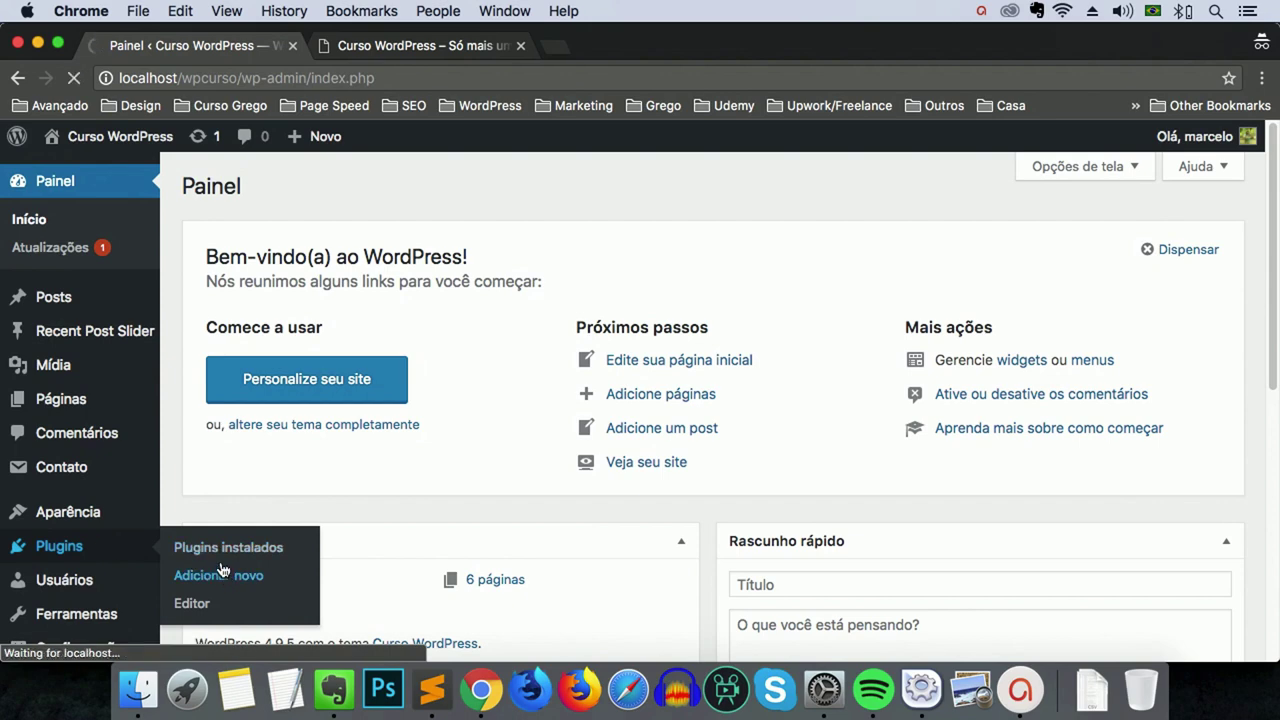
type("w")
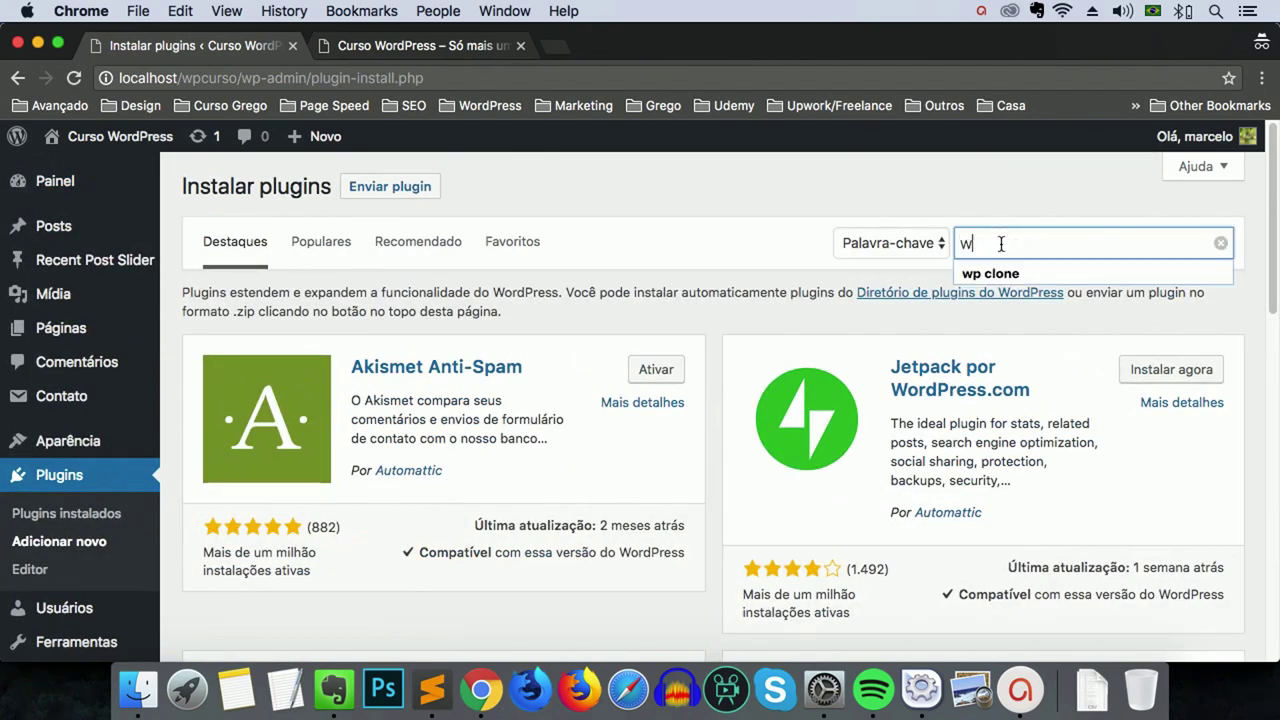
type("p responsive menu")
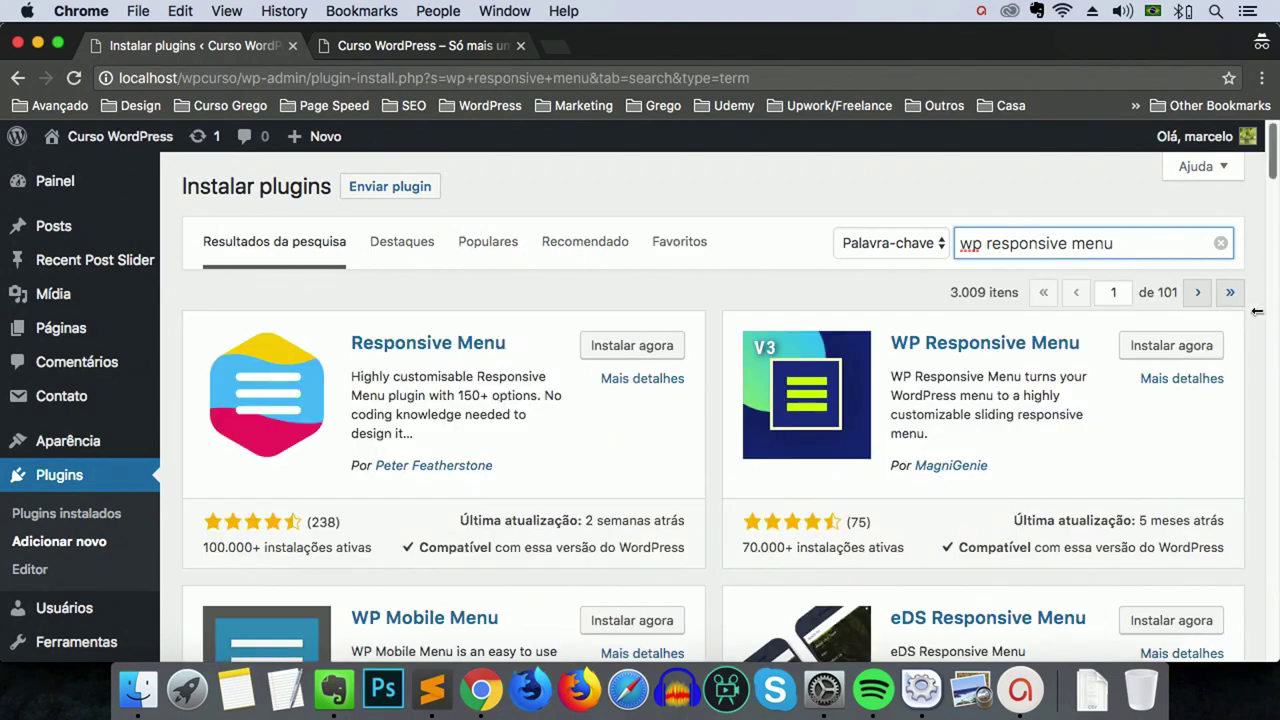
left_click(1164, 347)
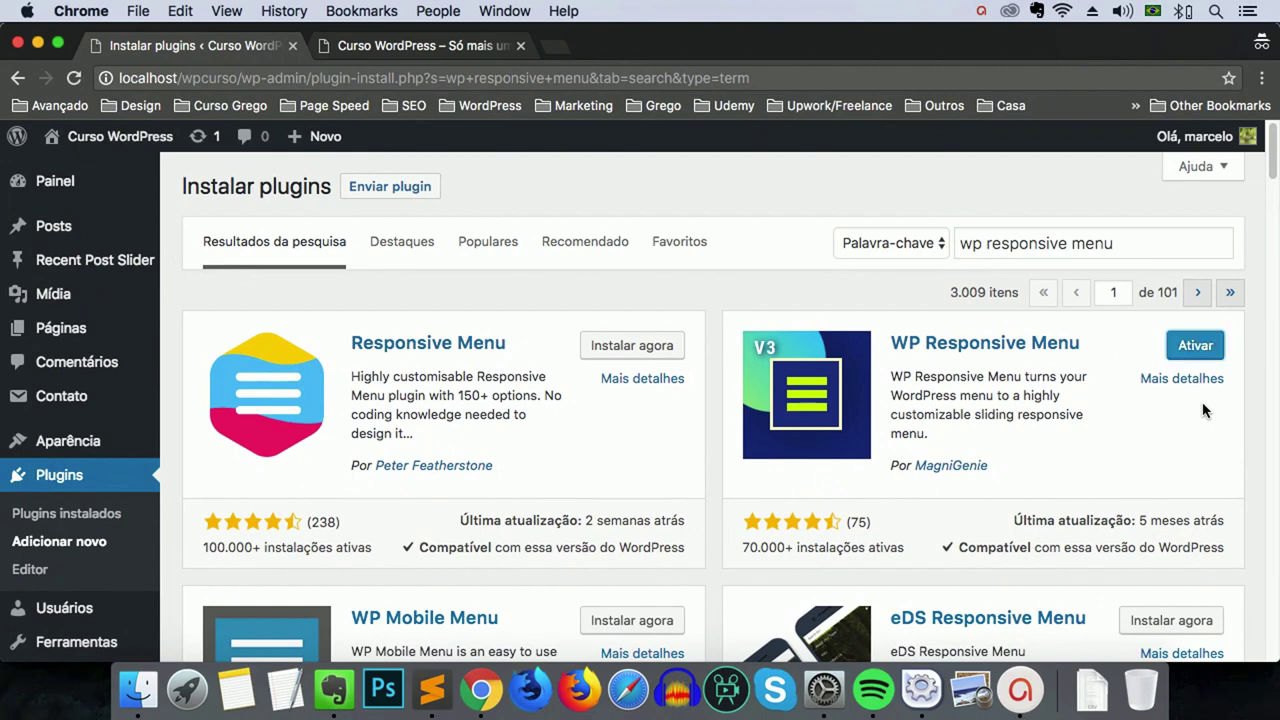
left_click(1197, 348)
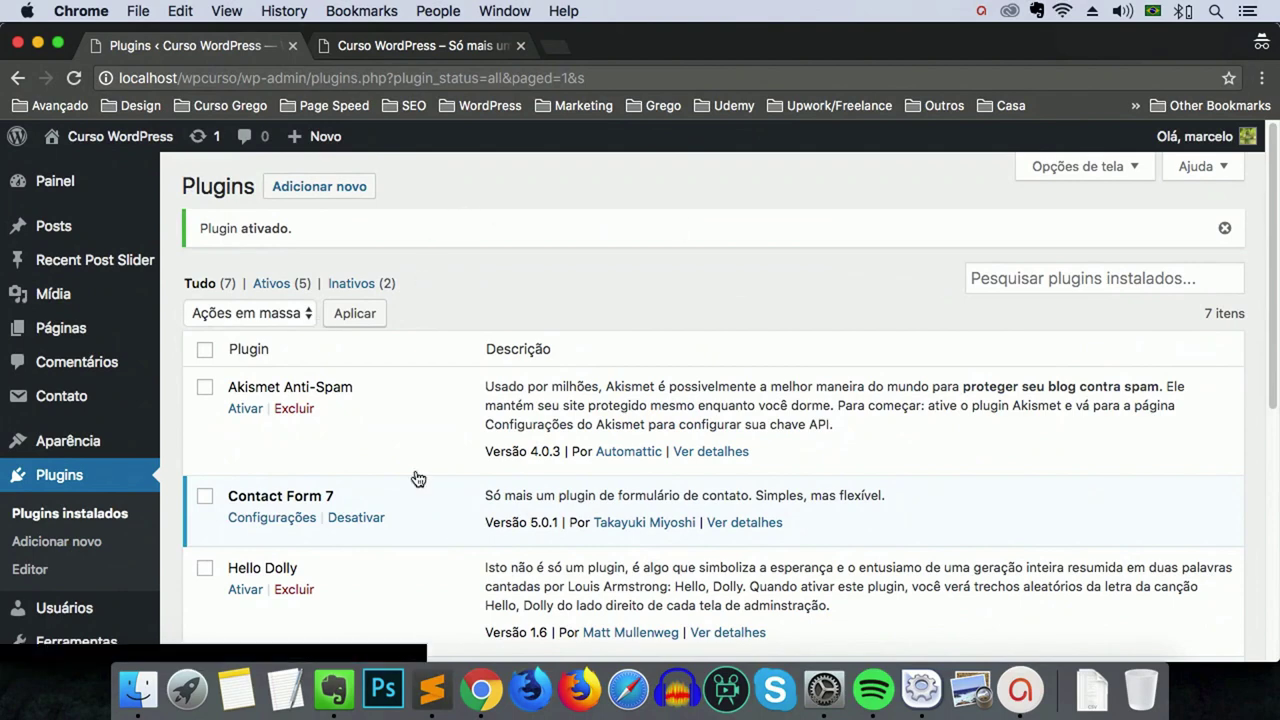
Step: Open the WP Responsive Menu plugin's settings and choose Menu Topo as the menu to use
scroll(386, 456, "down", 3)
scroll(45, 615, "down", 2)
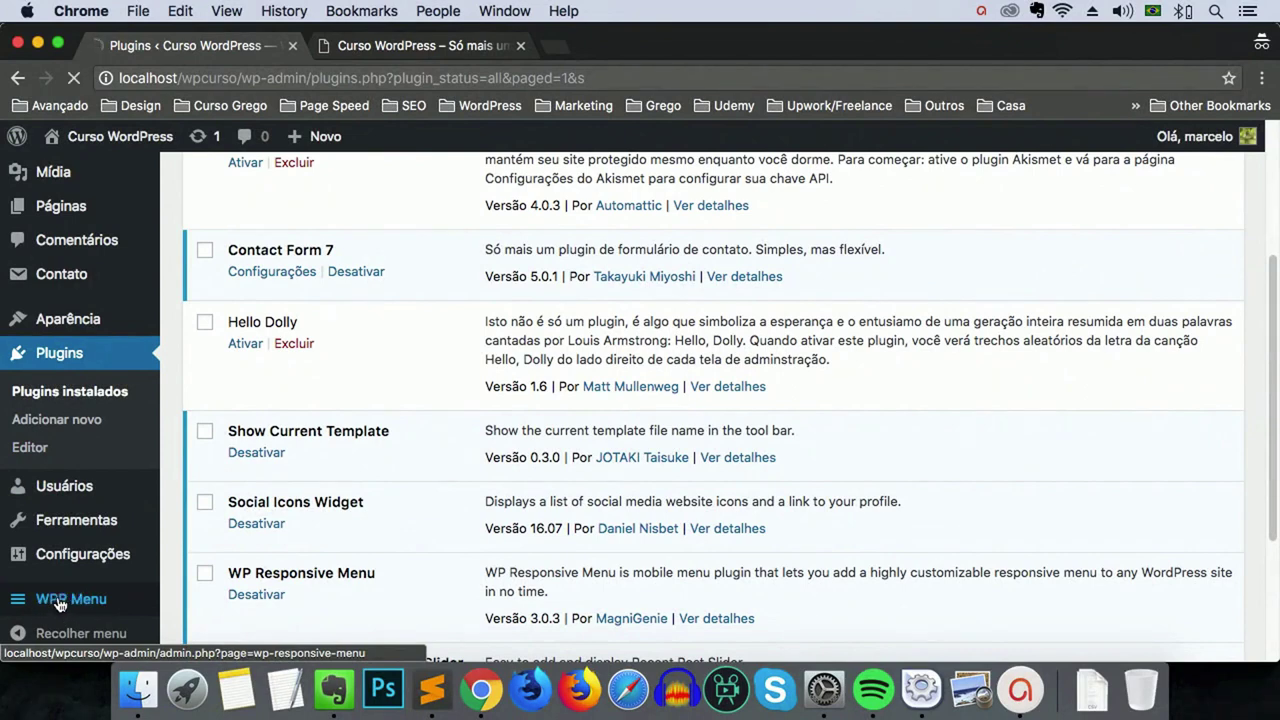
left_click(58, 600)
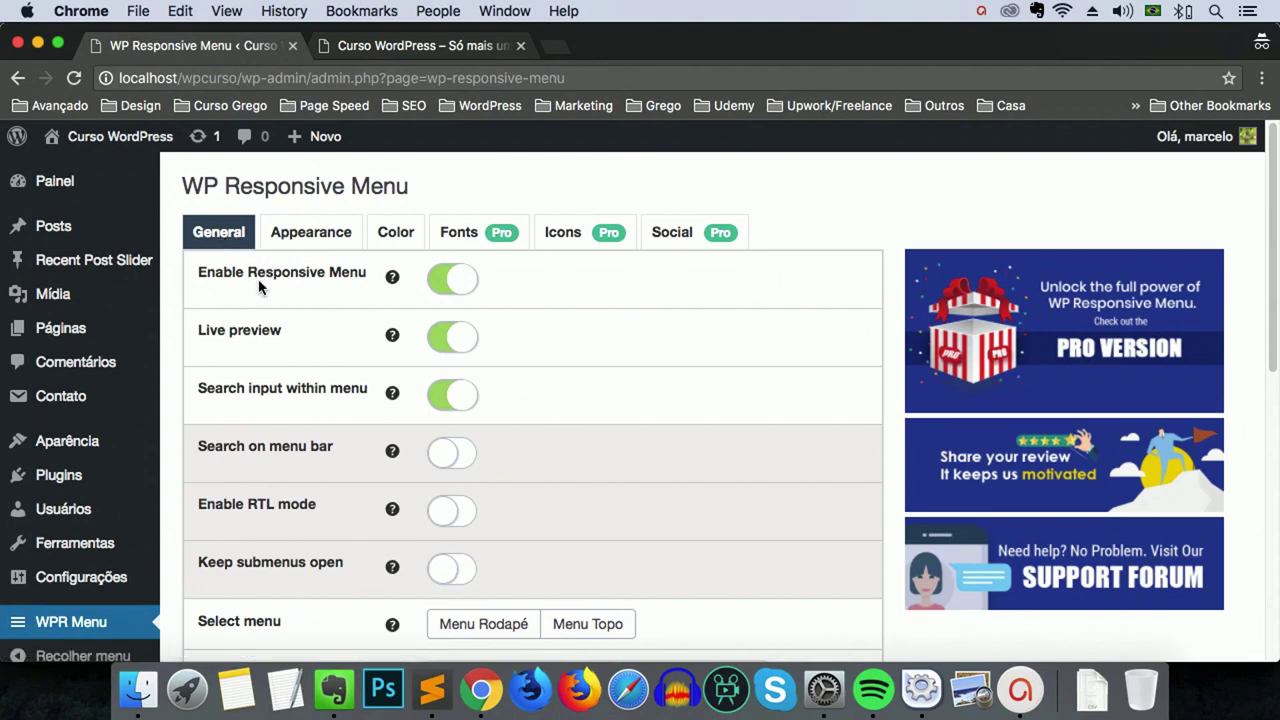
scroll(365, 292, "down", 1)
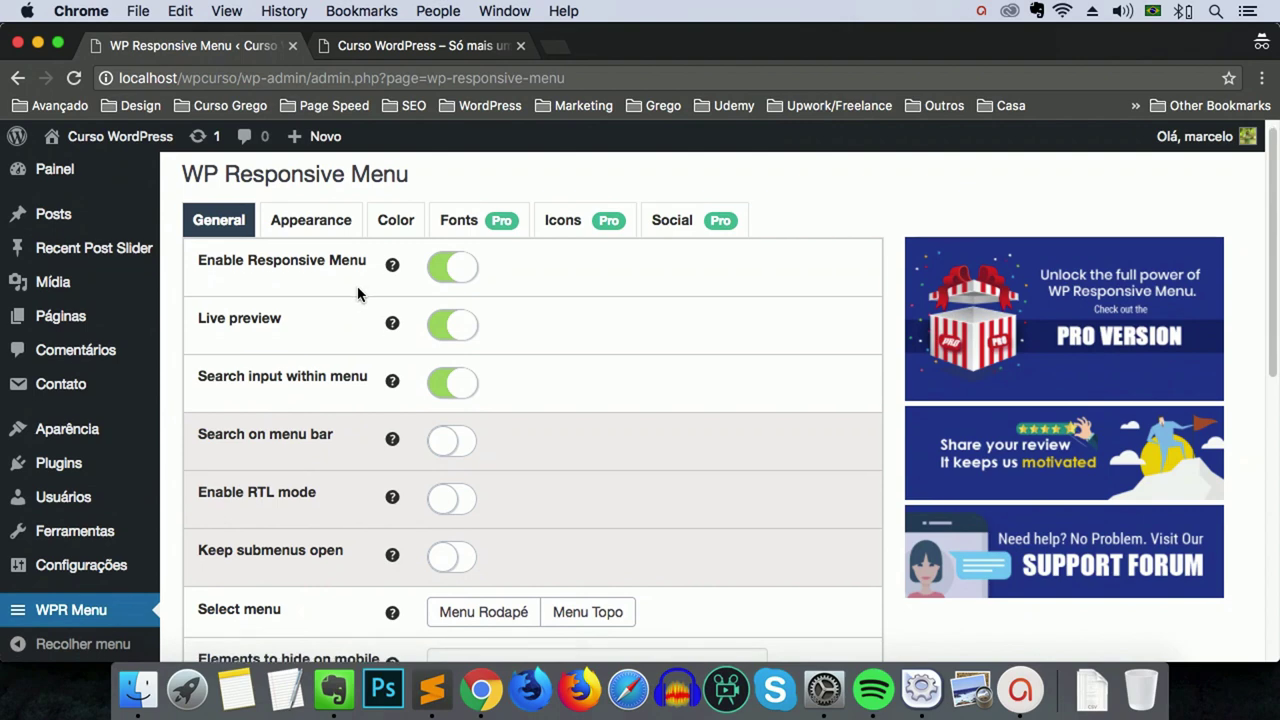
scroll(350, 327, "down", 3)
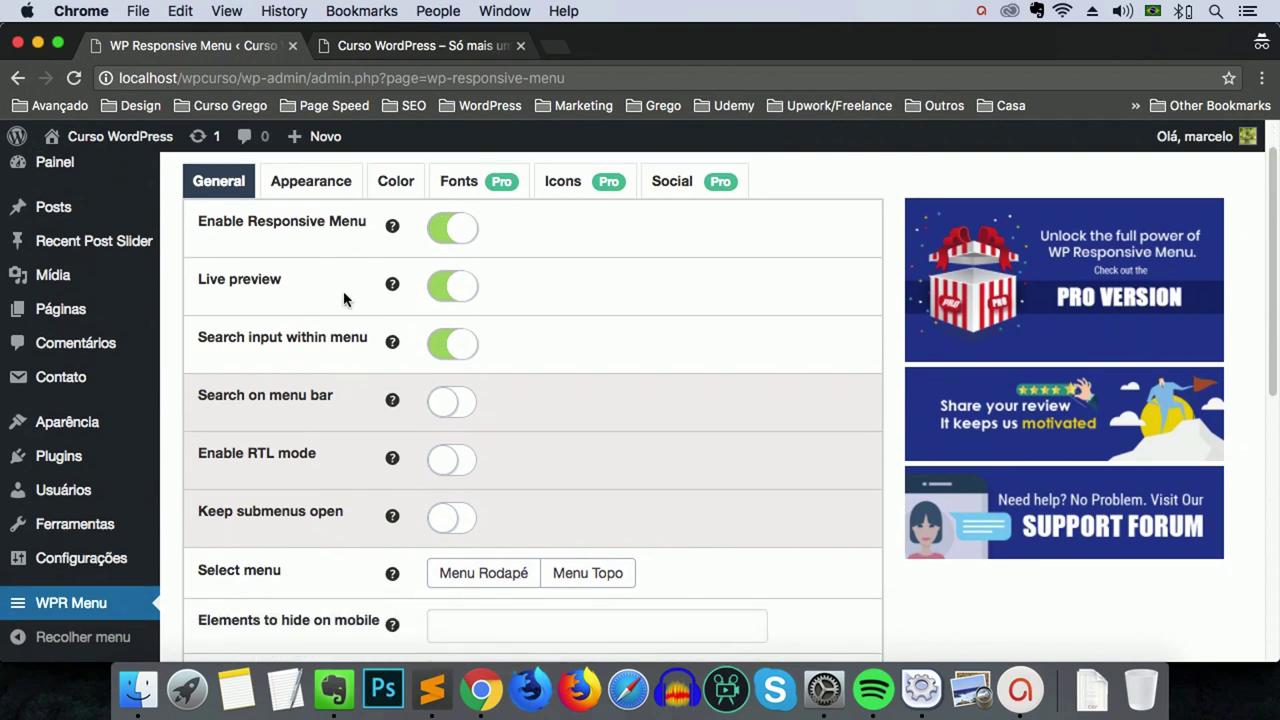
scroll(342, 298, "down", 7)
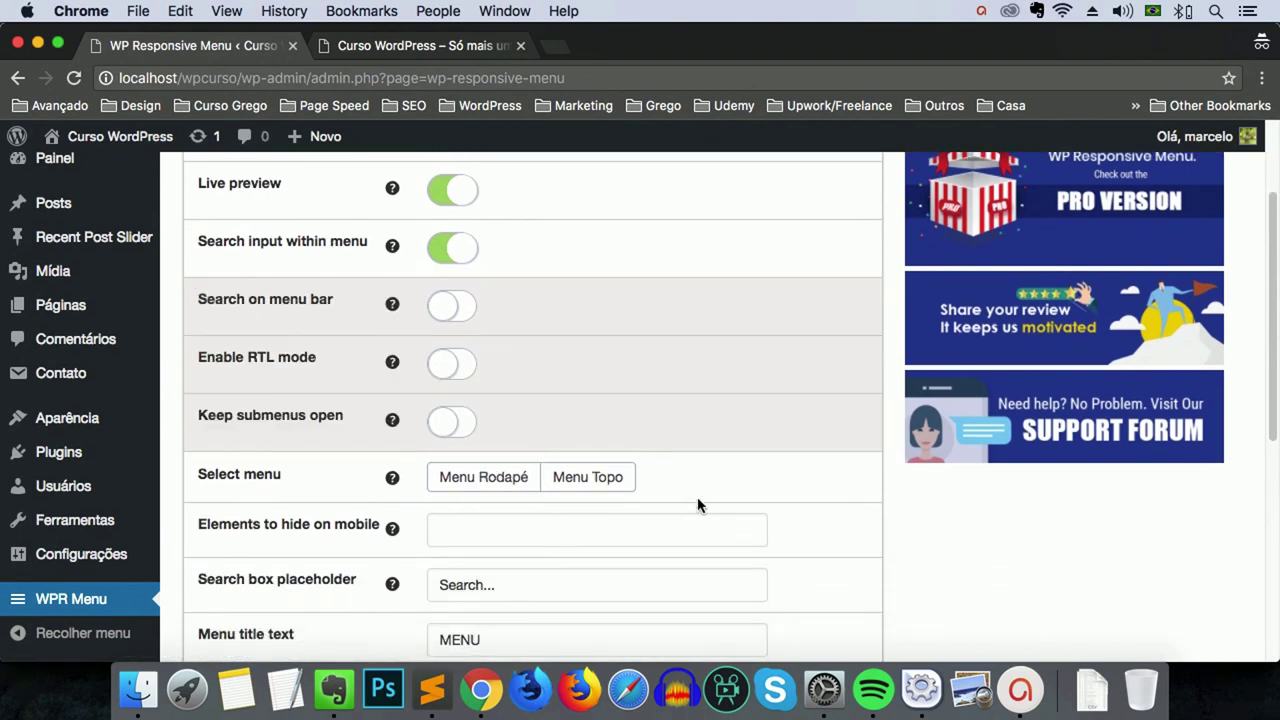
left_click(572, 484)
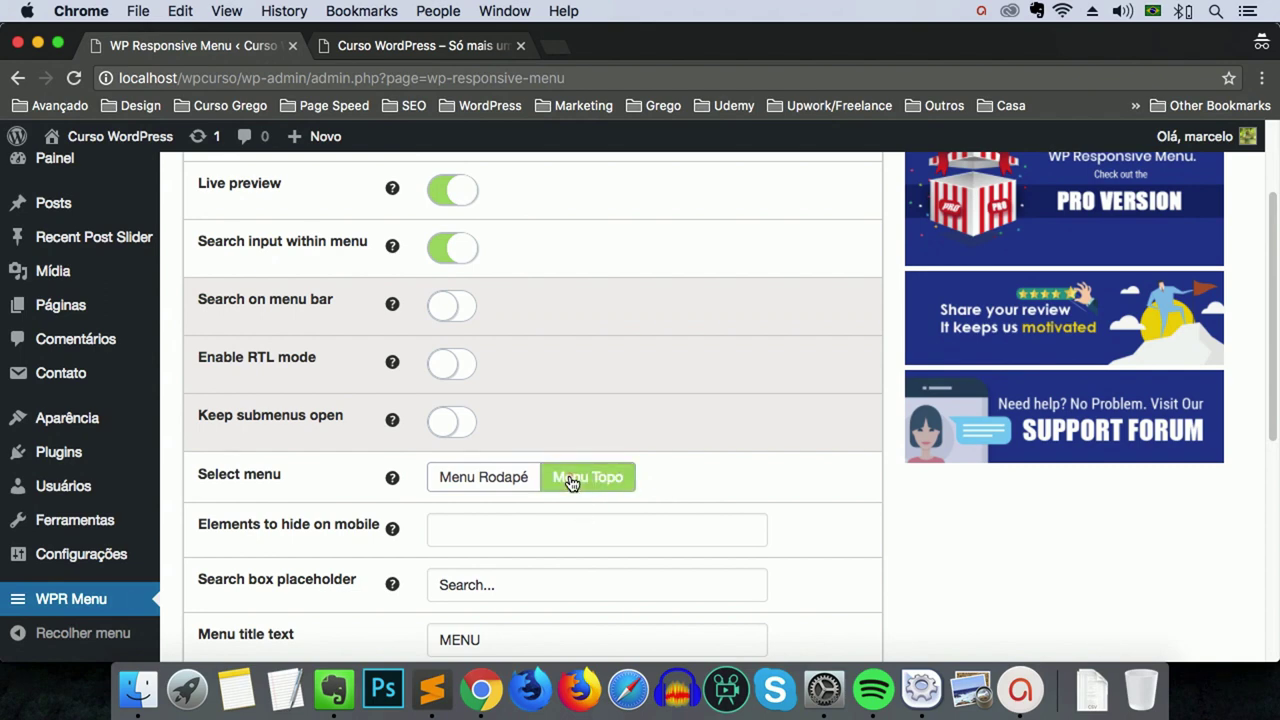
Step: Inspect the home page's top navigation and copy the class name main-menu from its nav element
scroll(745, 478, "down", 5)
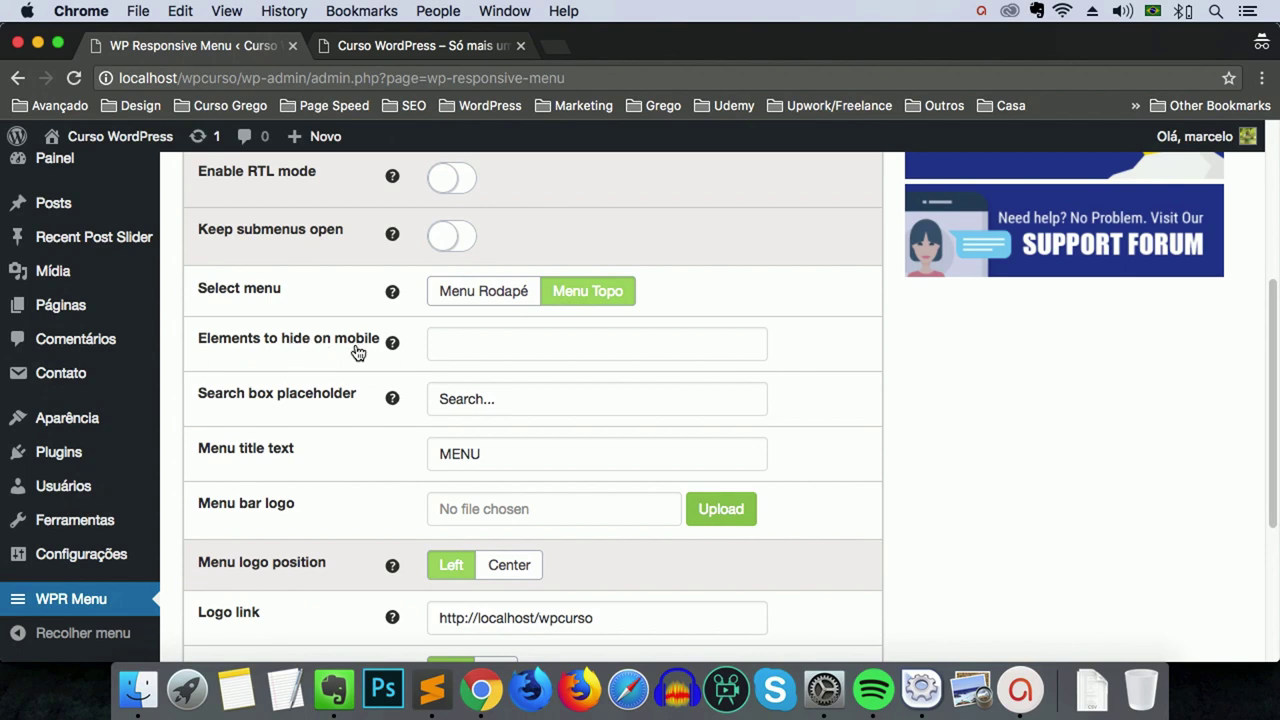
left_click(442, 343)
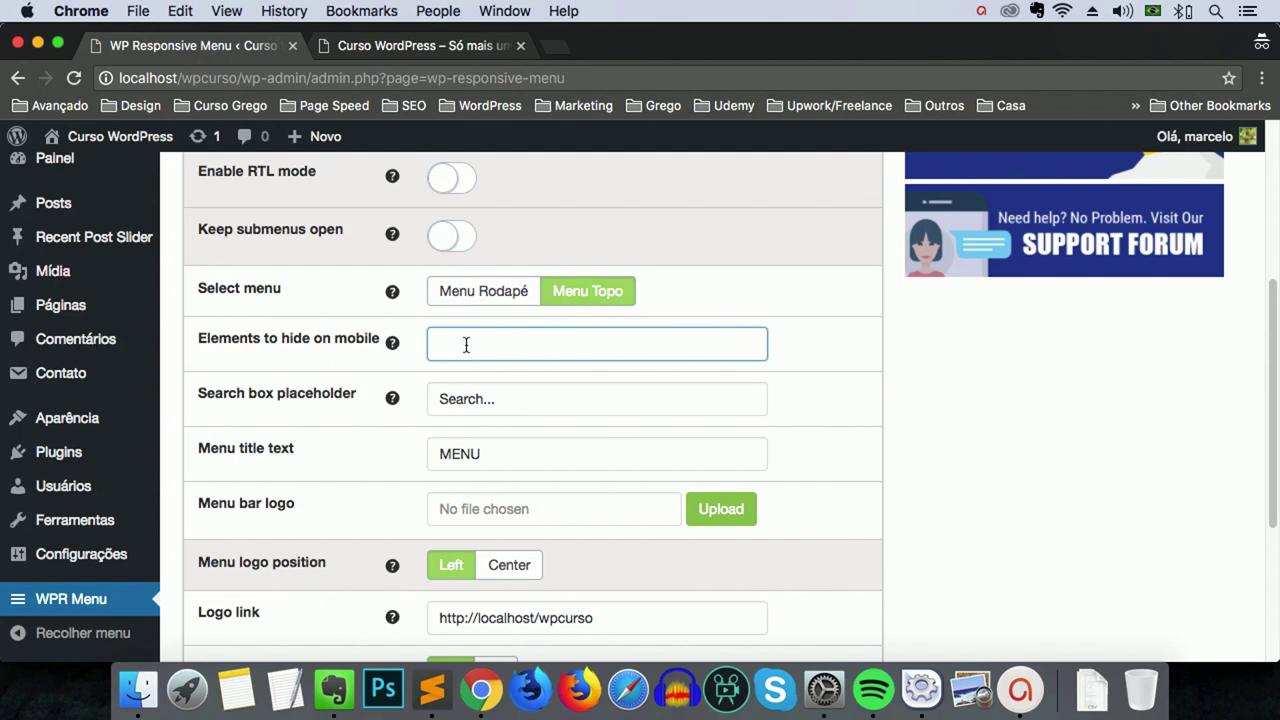
left_click(375, 45)
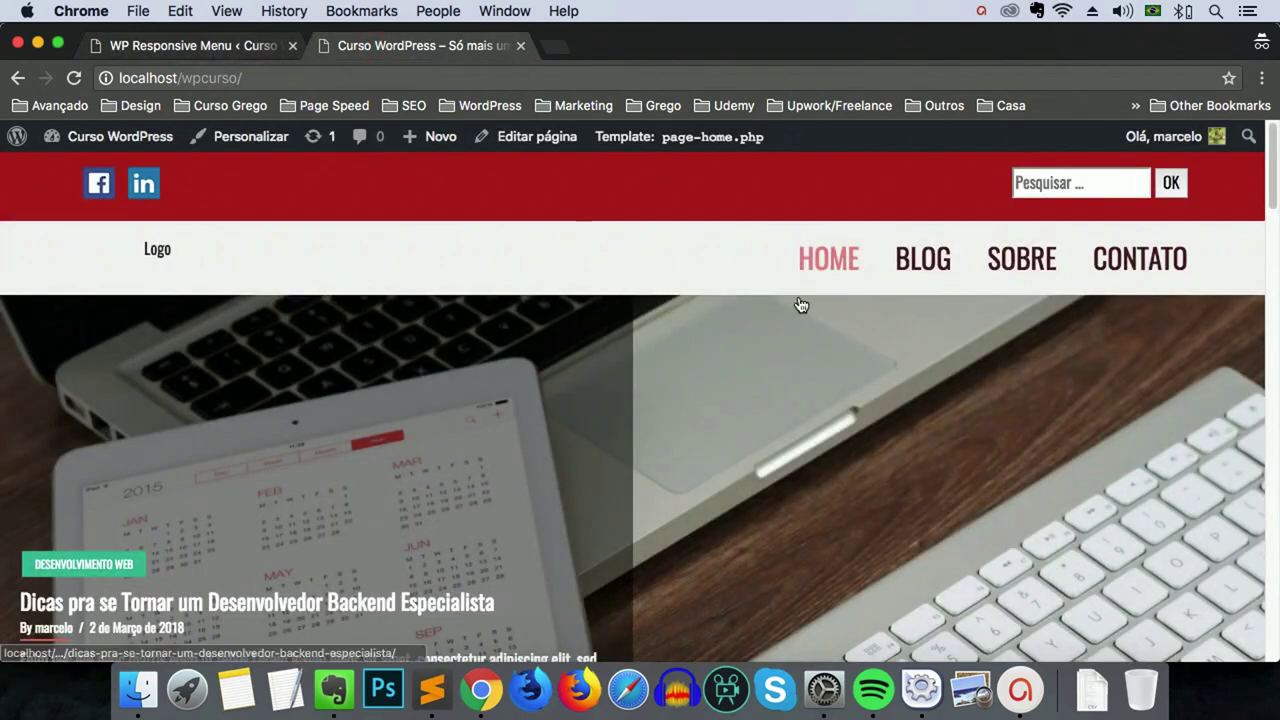
right_click(792, 258)
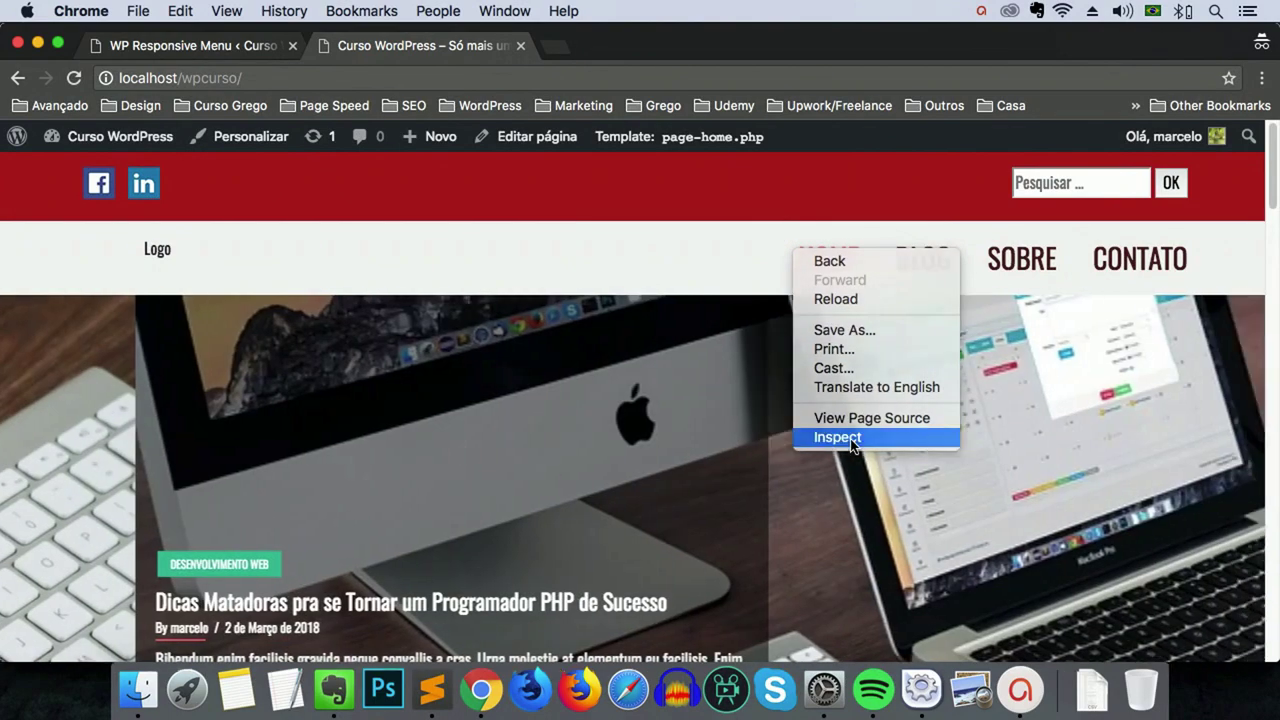
left_click(851, 442)
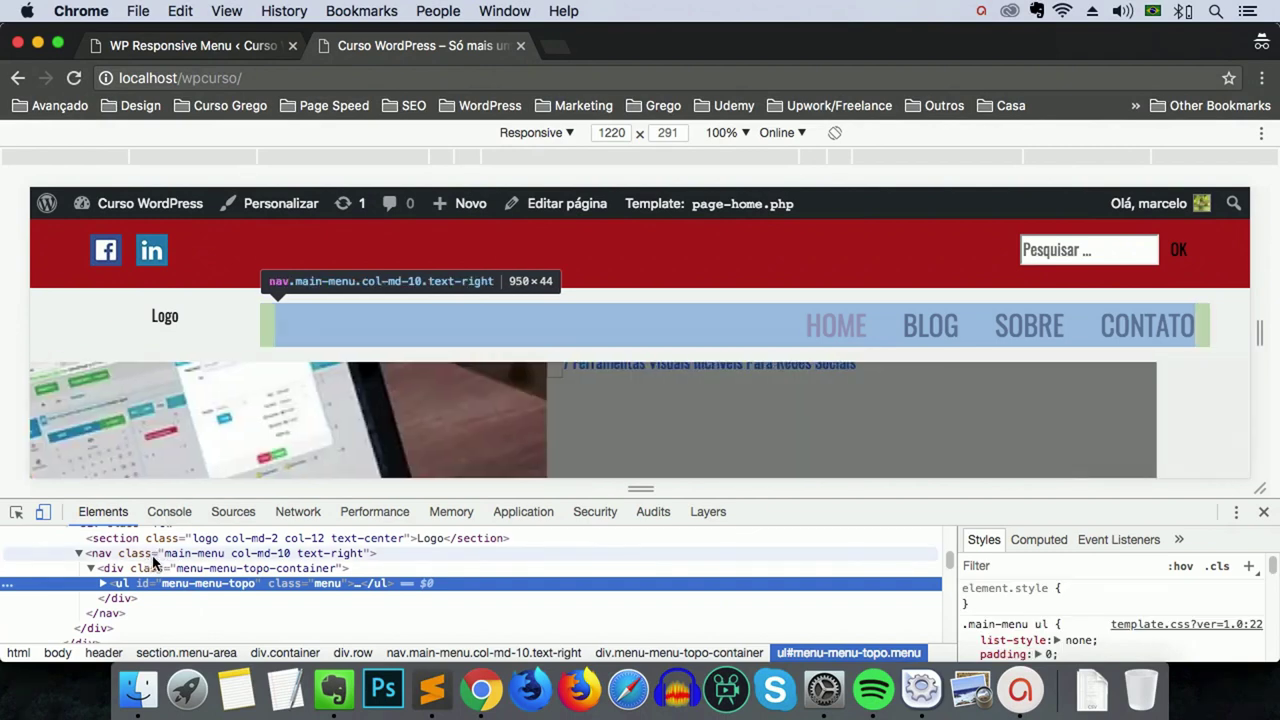
left_click(165, 554)
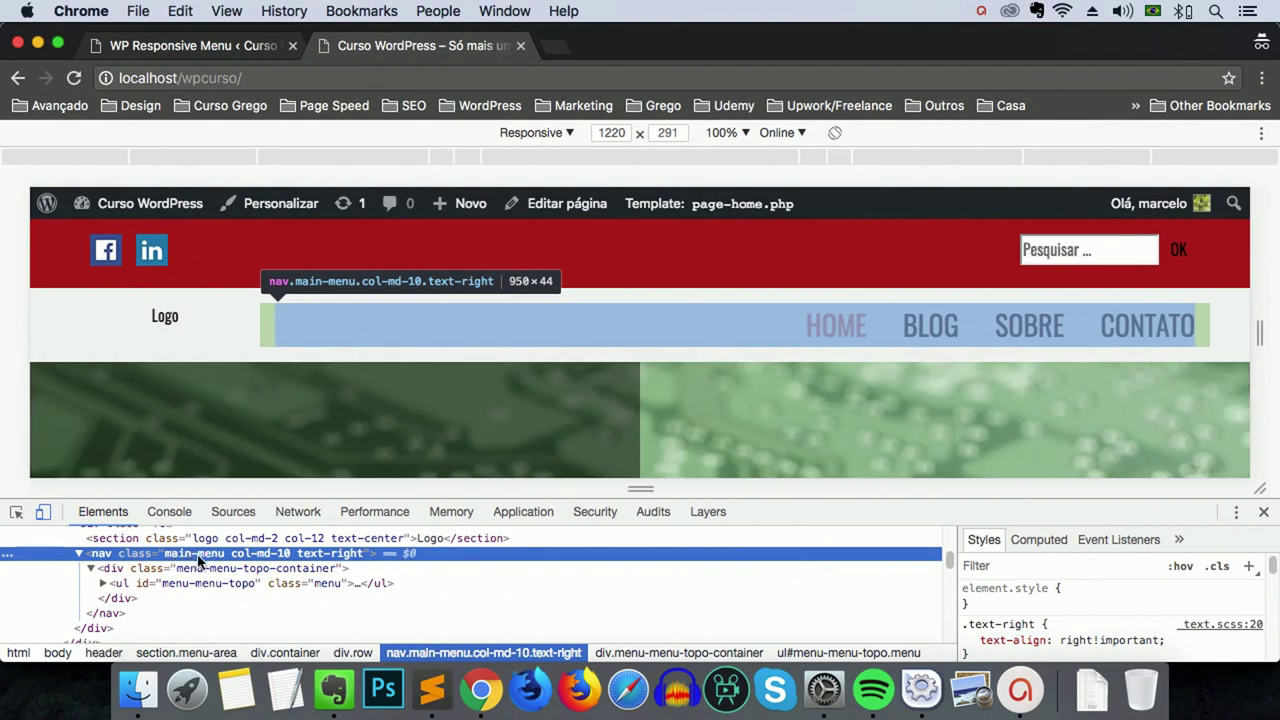
double_click(193, 555)
left_click_drag(226, 553, 165, 553)
key("super+c")
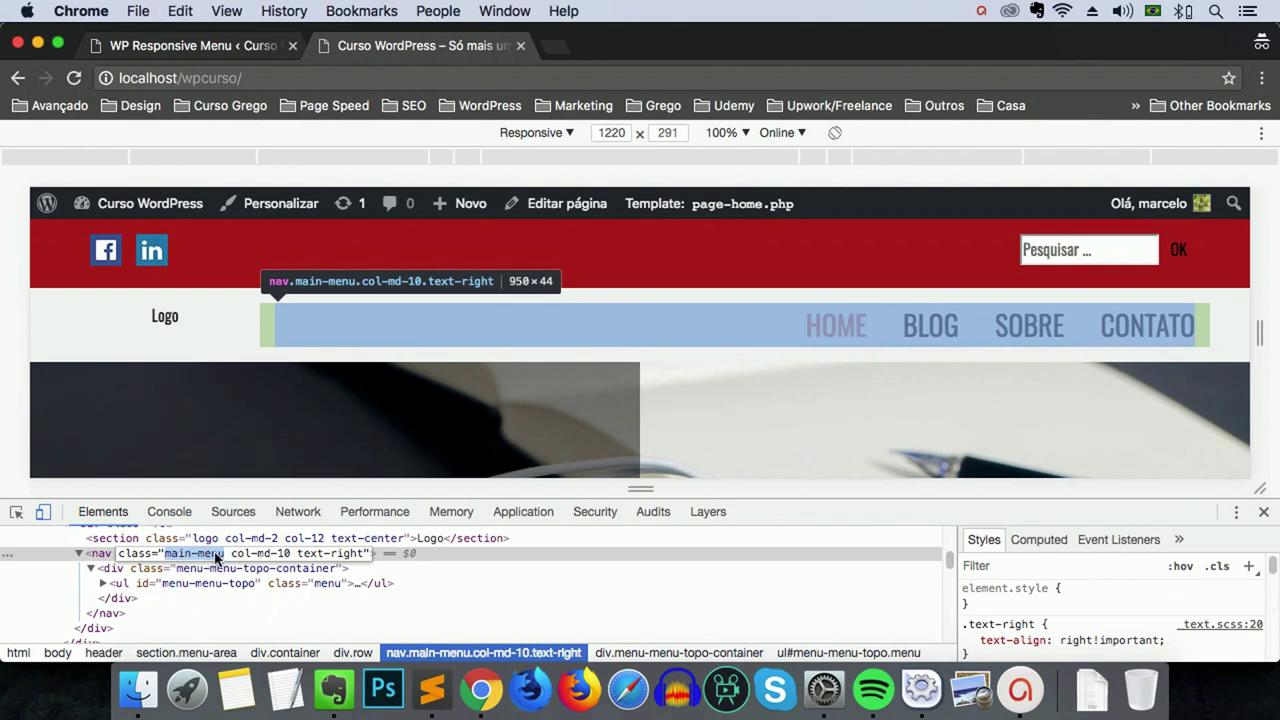
Step: Set the plugin's elements to hide on mobile to .main-menu
left_click(203, 45)
left_click(476, 345)
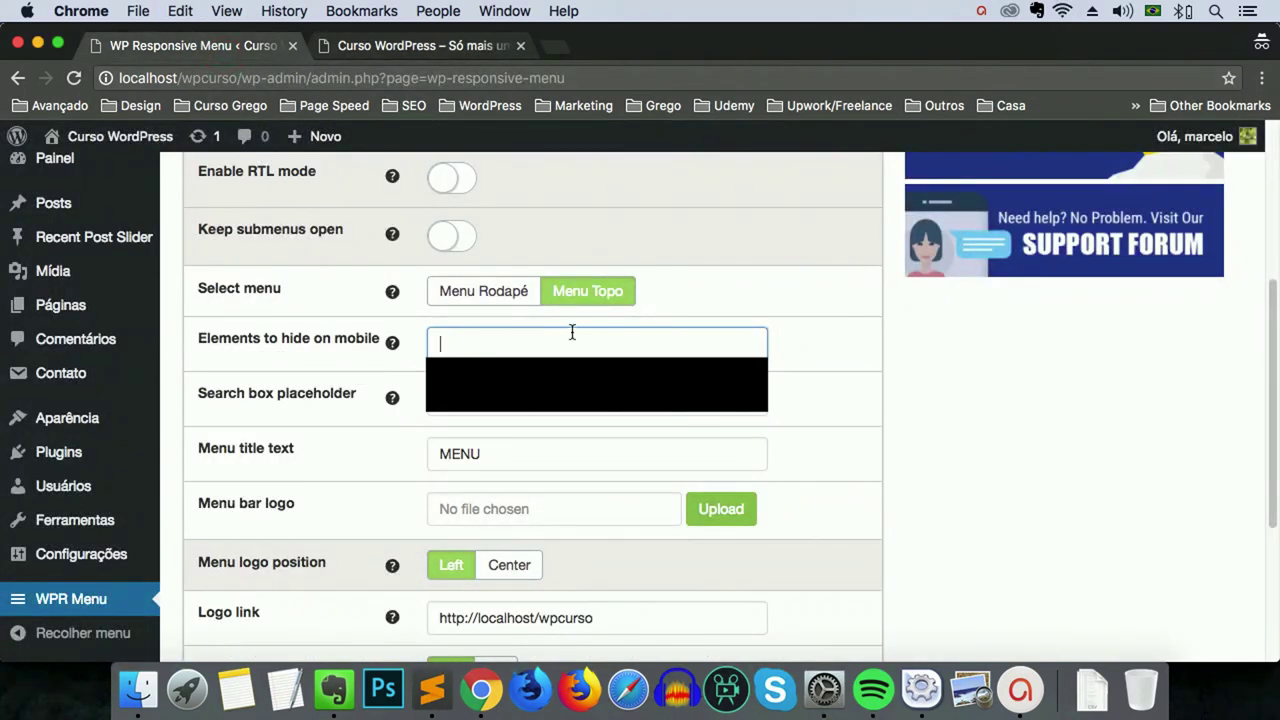
type(".")
key("super+v")
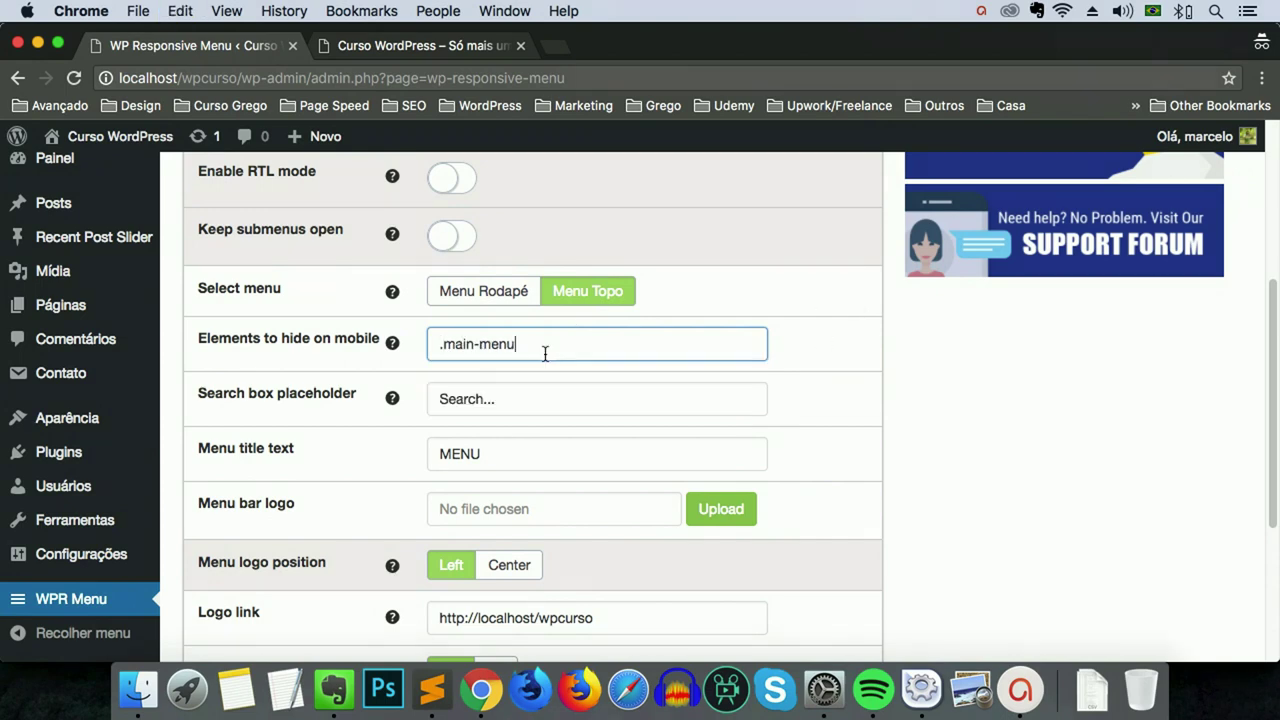
Step: In the plugin's Appearance settings, set the width from which the mobile menu displays to 767 px
scroll(503, 308, "up", 5)
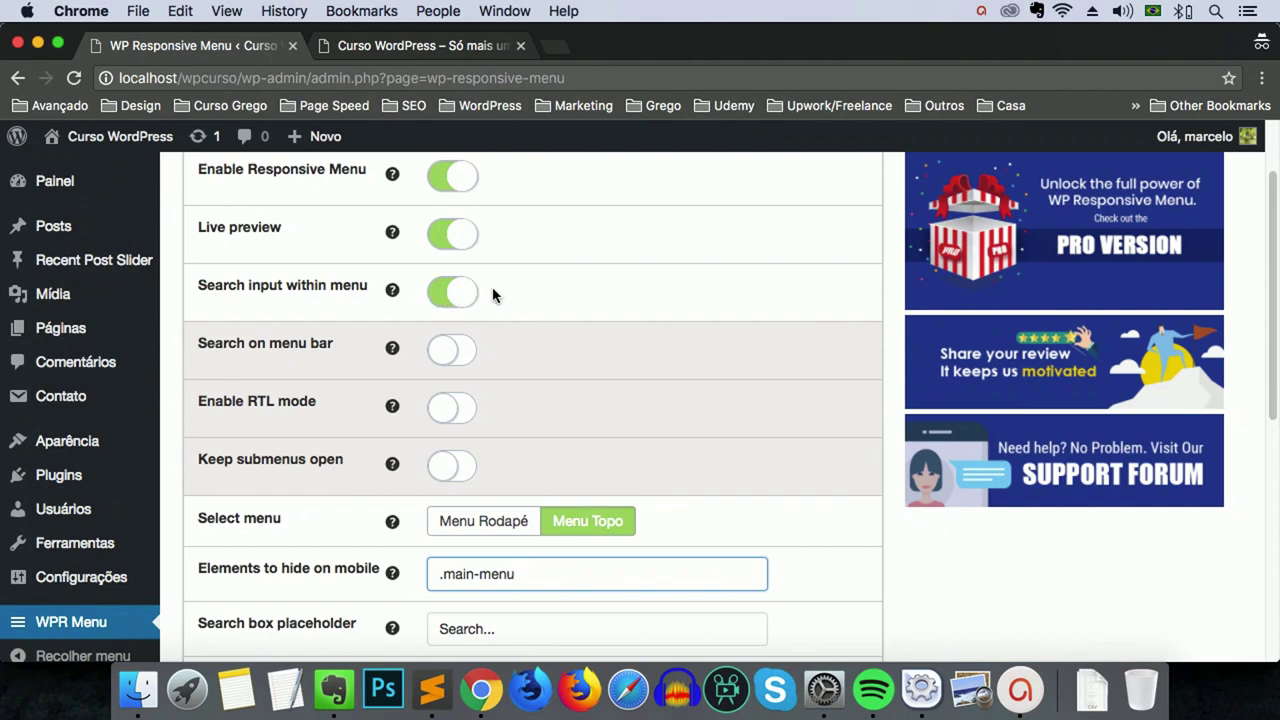
scroll(482, 289, "down", 4)
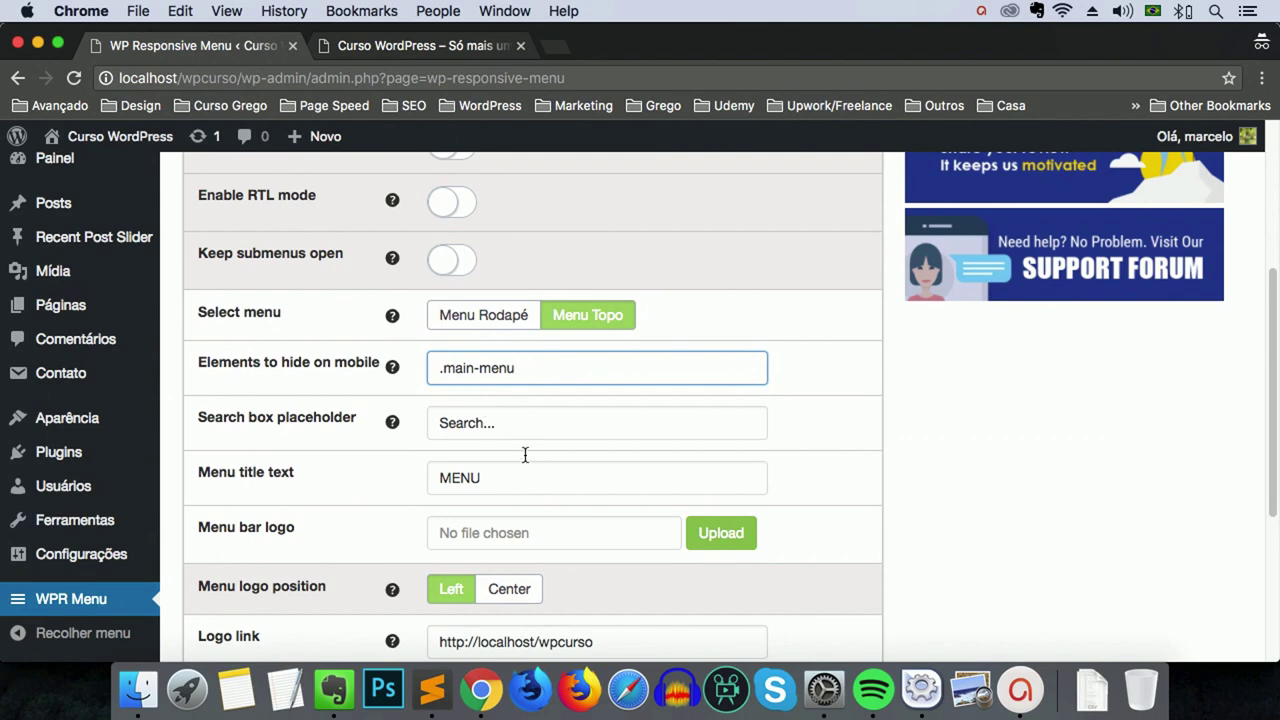
scroll(533, 461, "down", 2)
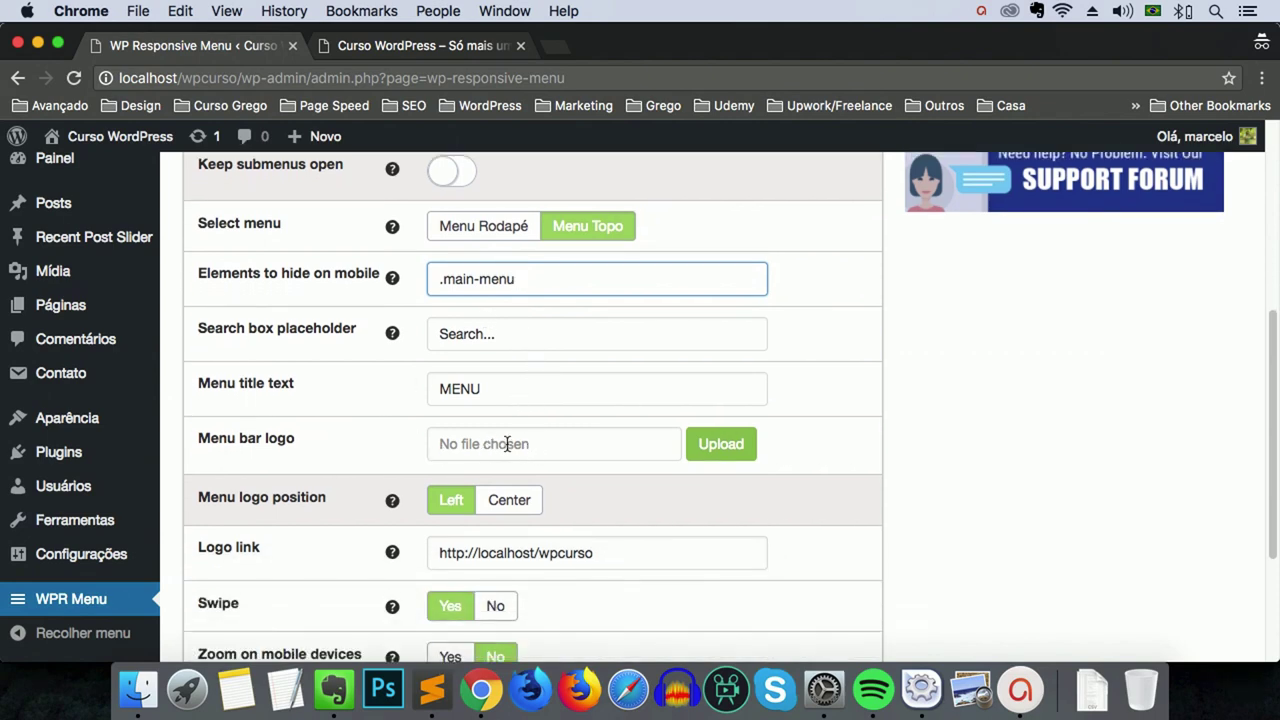
scroll(554, 444, "down", 3)
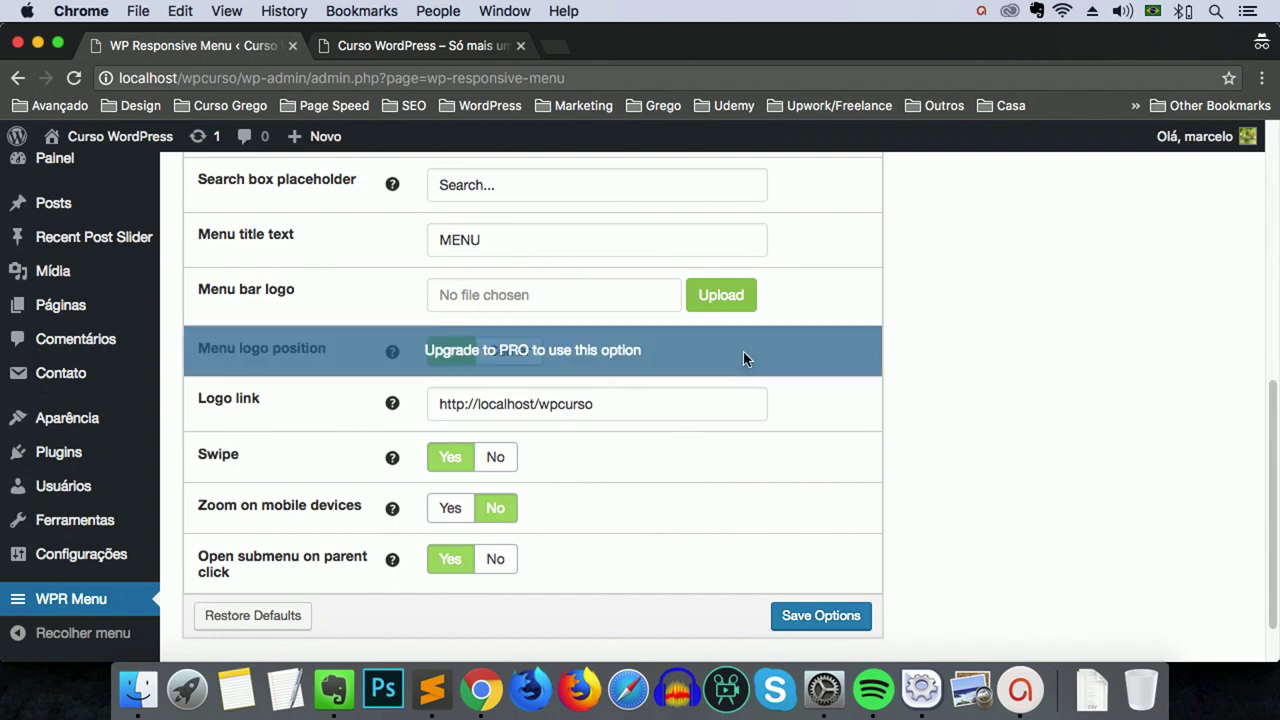
scroll(743, 355, "up", 10)
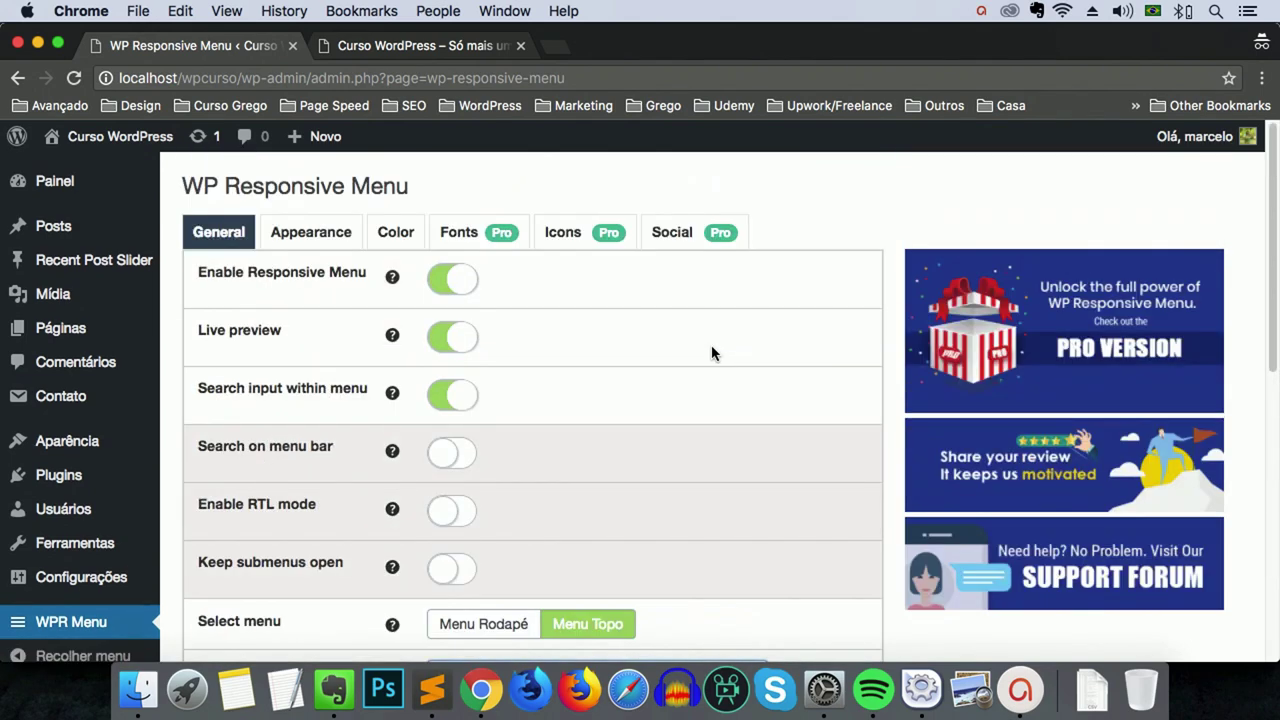
left_click(300, 236)
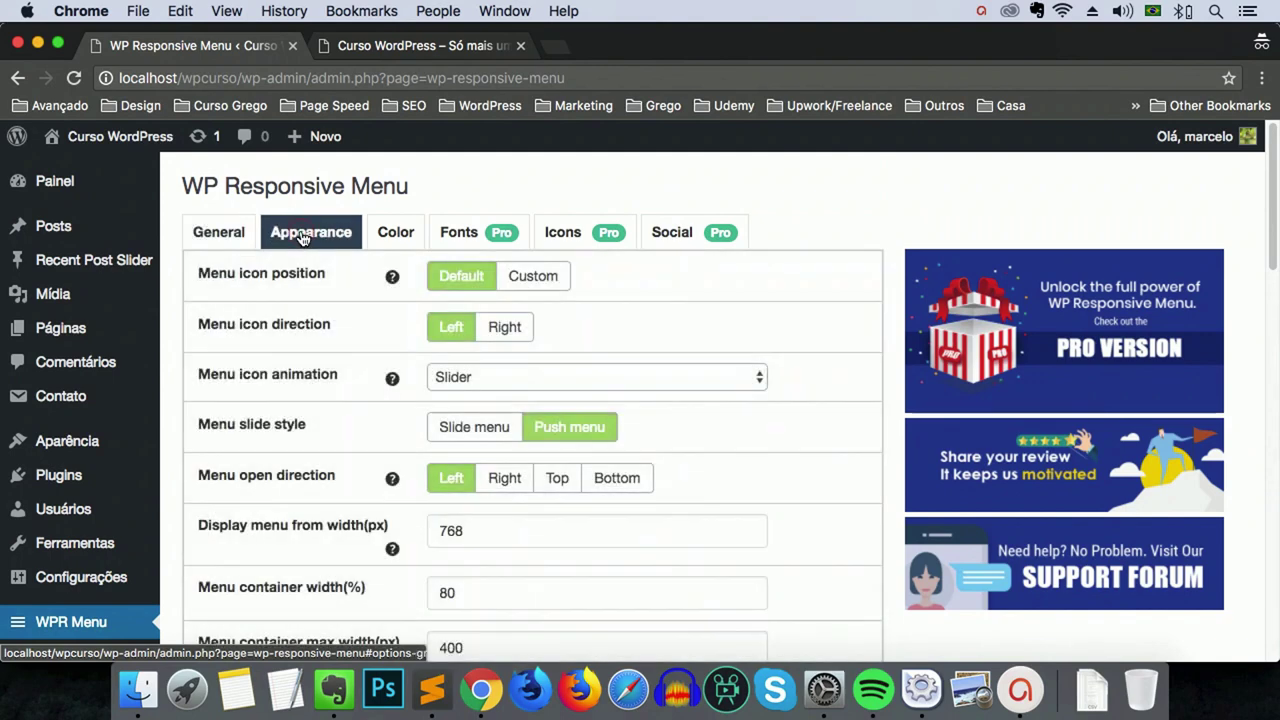
scroll(790, 300, "down", 1)
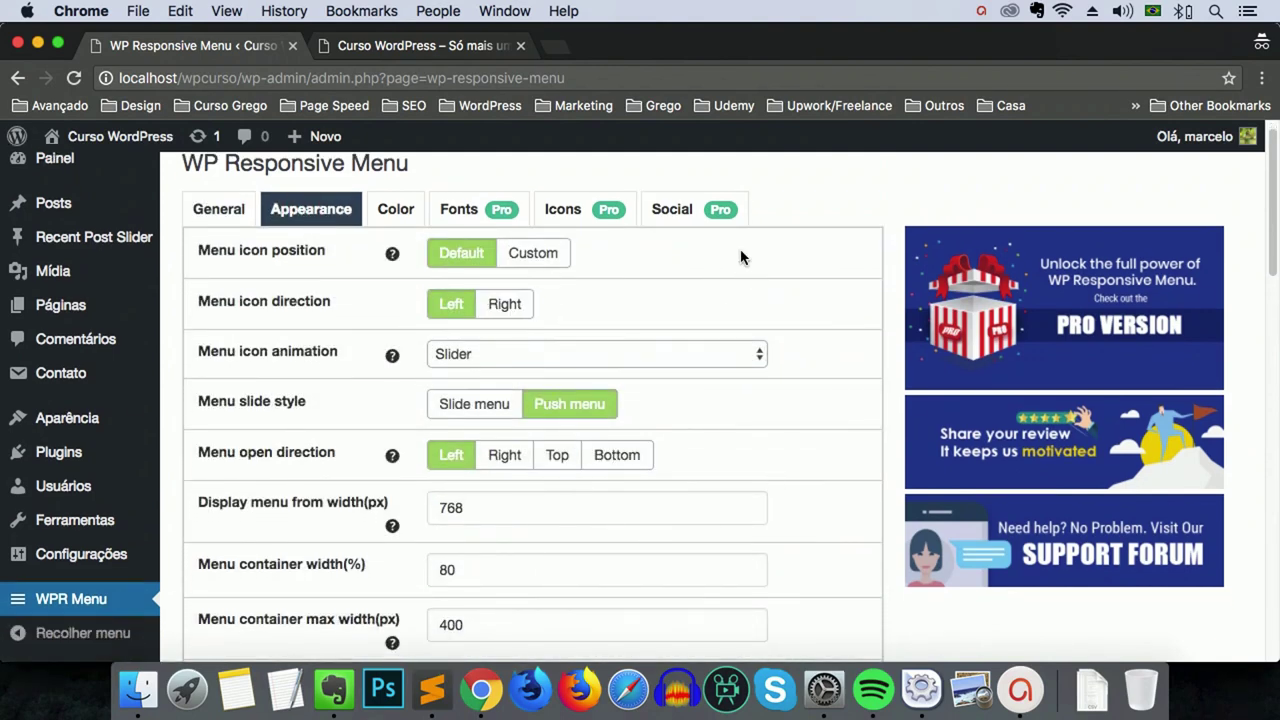
scroll(740, 258, "down", 1)
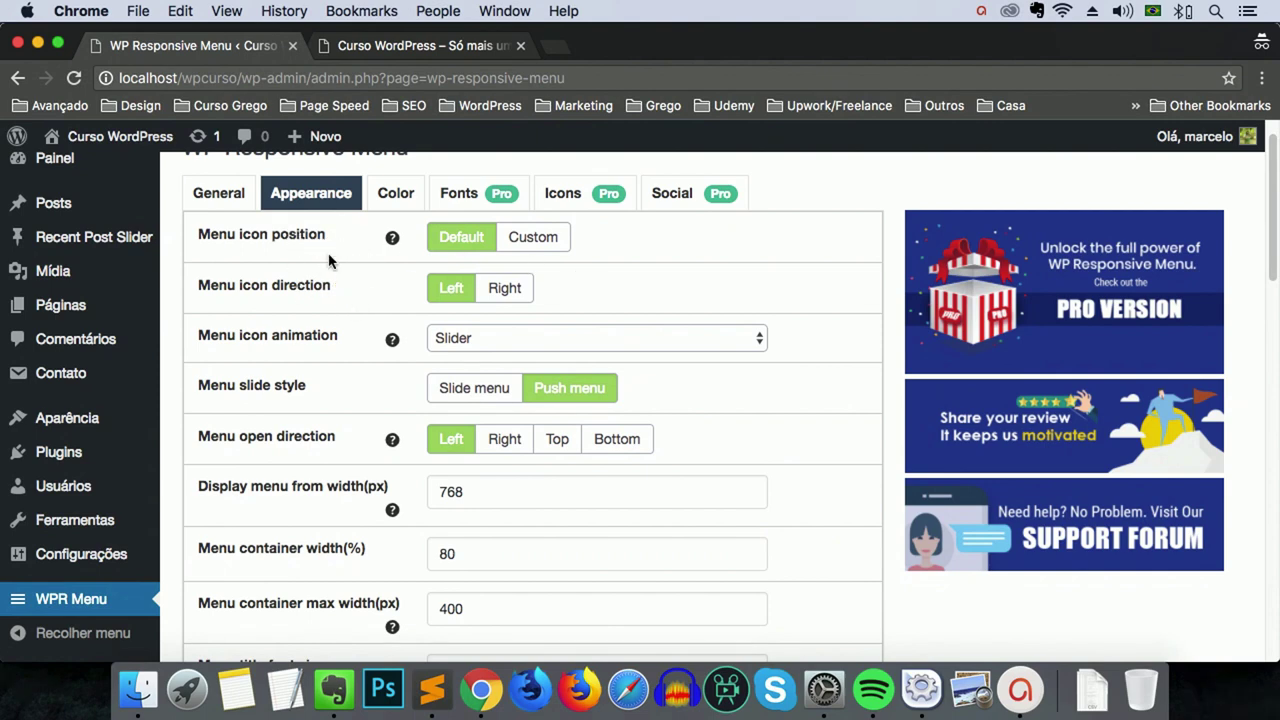
scroll(580, 294, "down", 2)
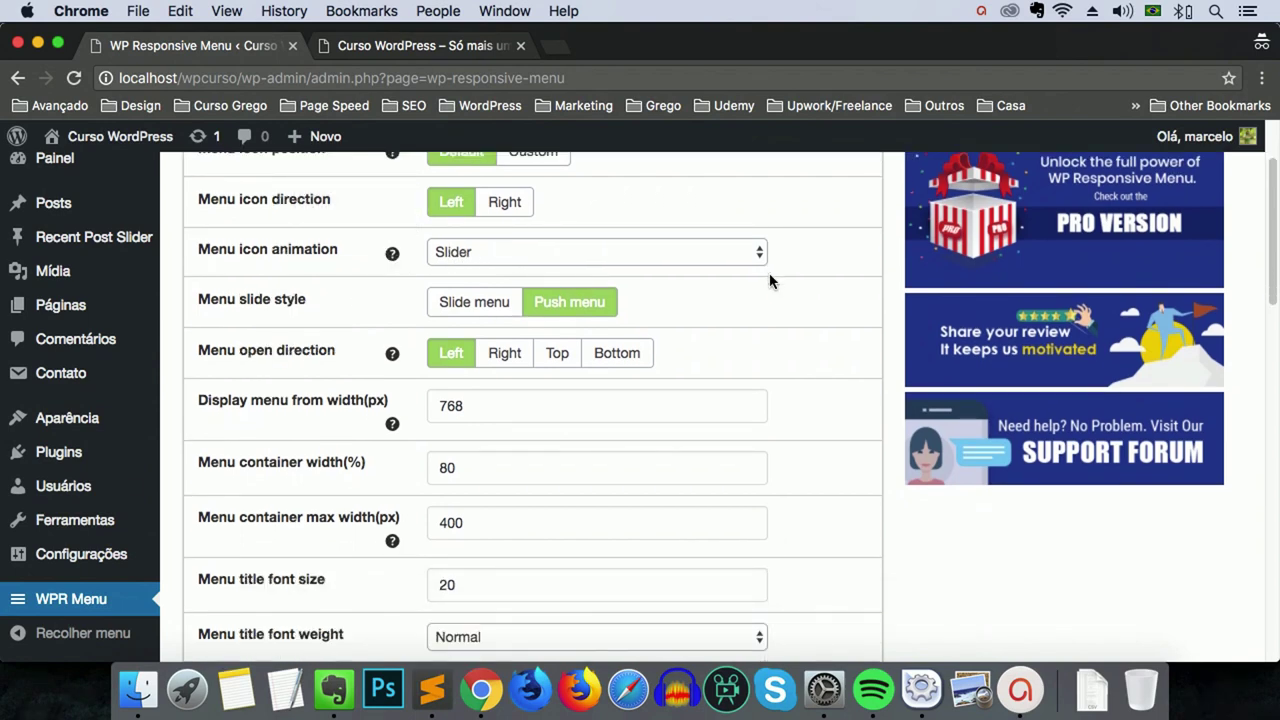
scroll(728, 321, "down", 1)
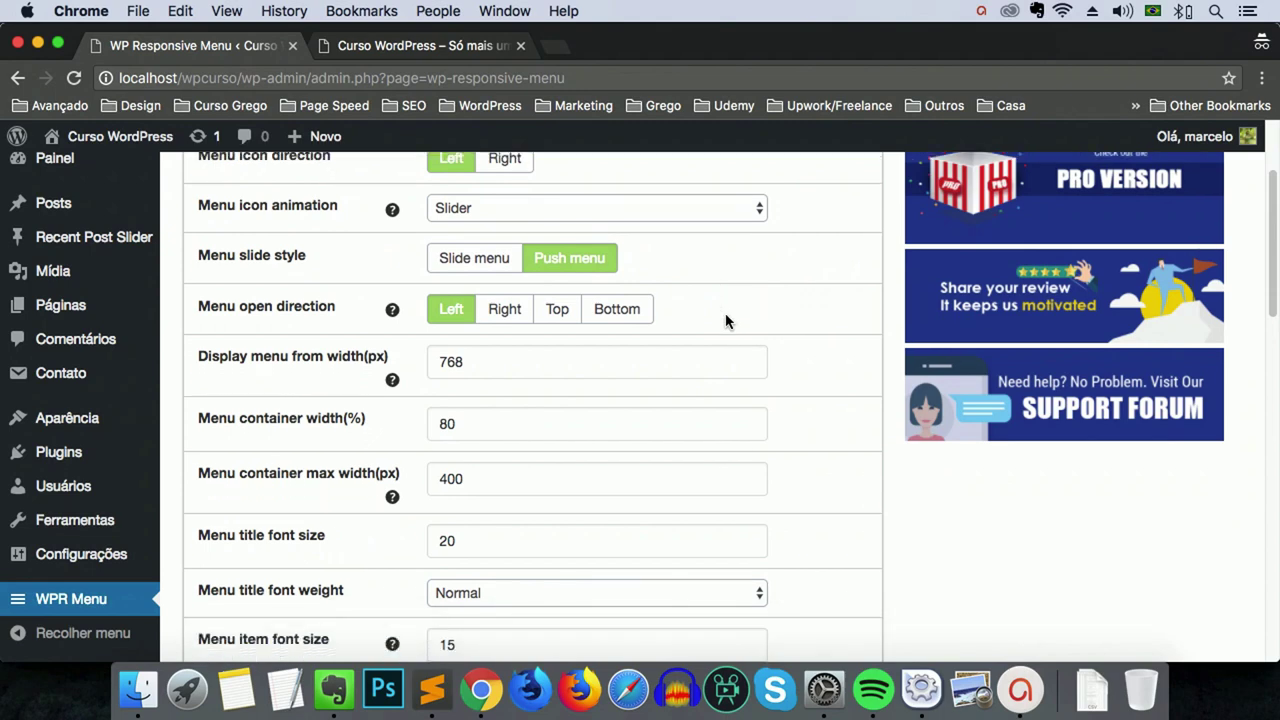
scroll(711, 291, "down", 1)
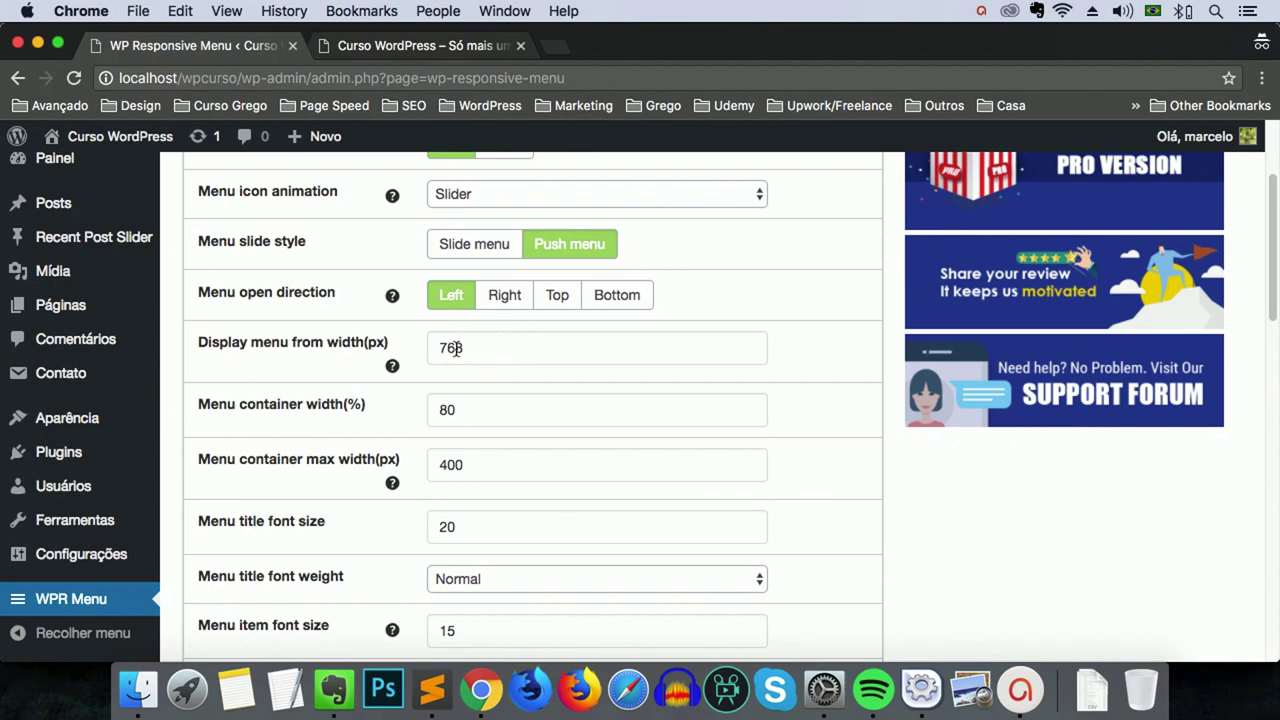
left_click_drag(455, 348, 533, 348)
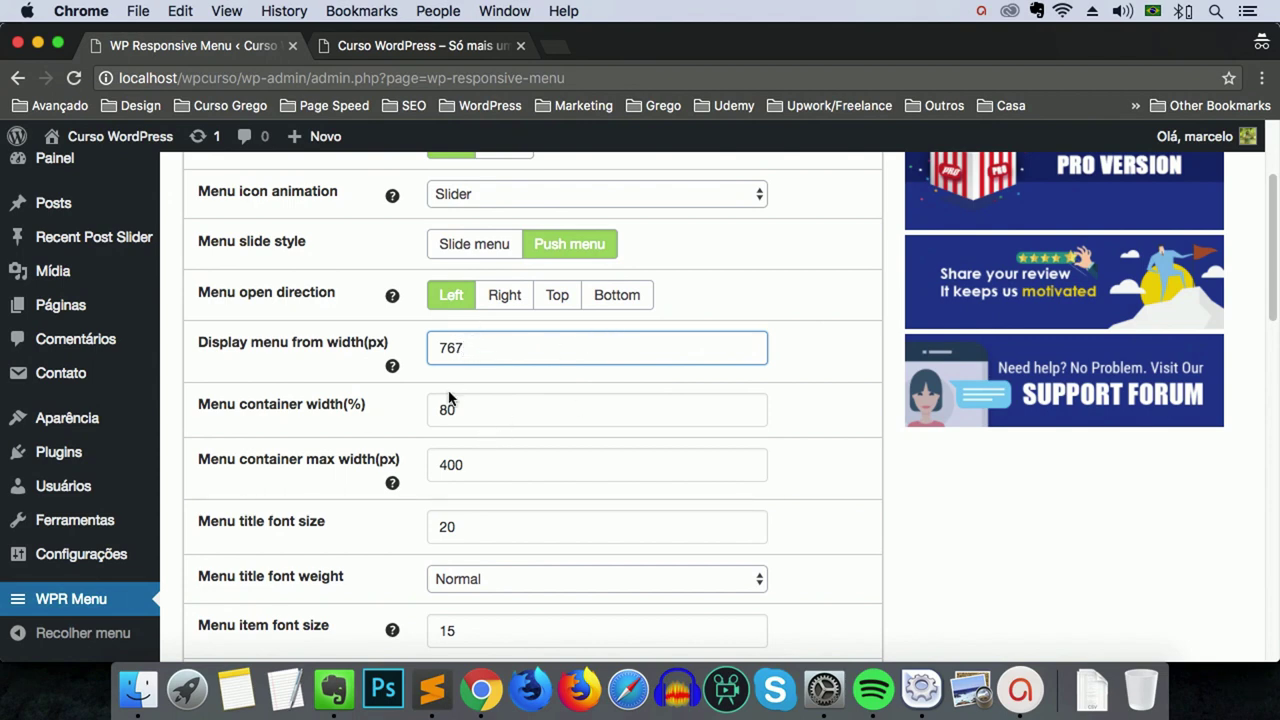
Step: Review the remaining Appearance settings and the Color settings, and save the plugin options
scroll(528, 452, "down", 4)
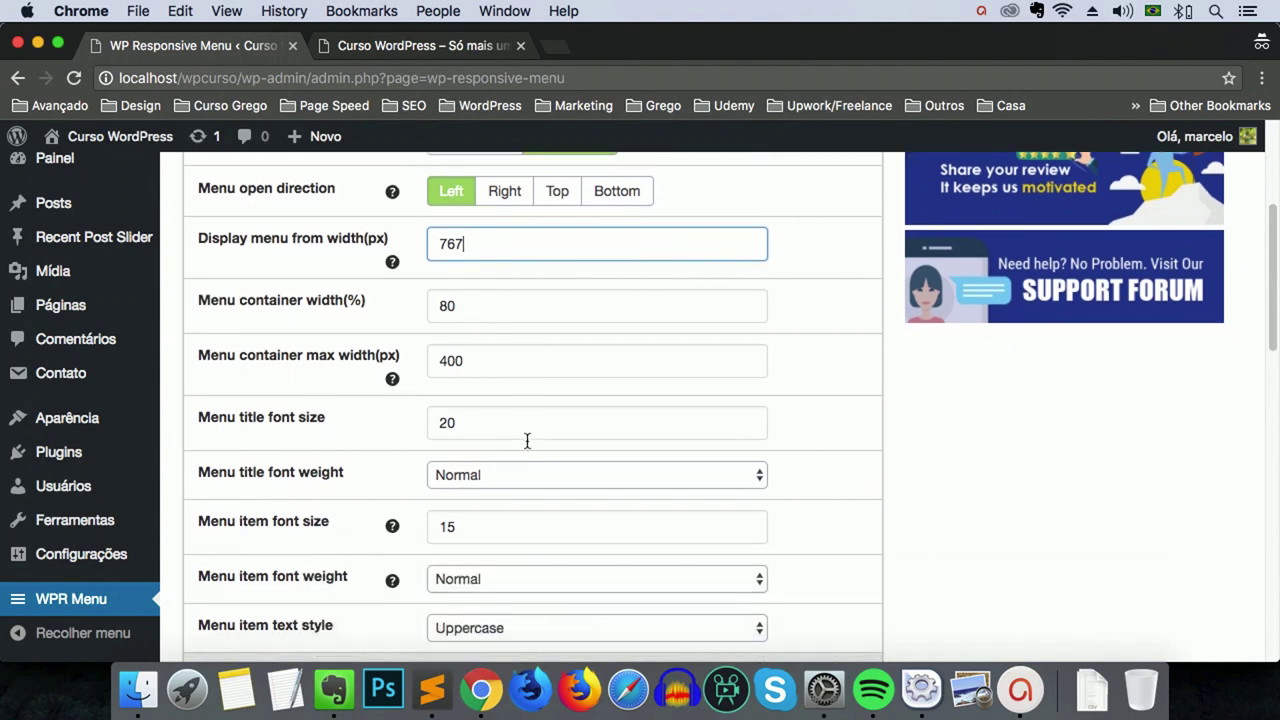
scroll(480, 436, "down", 5)
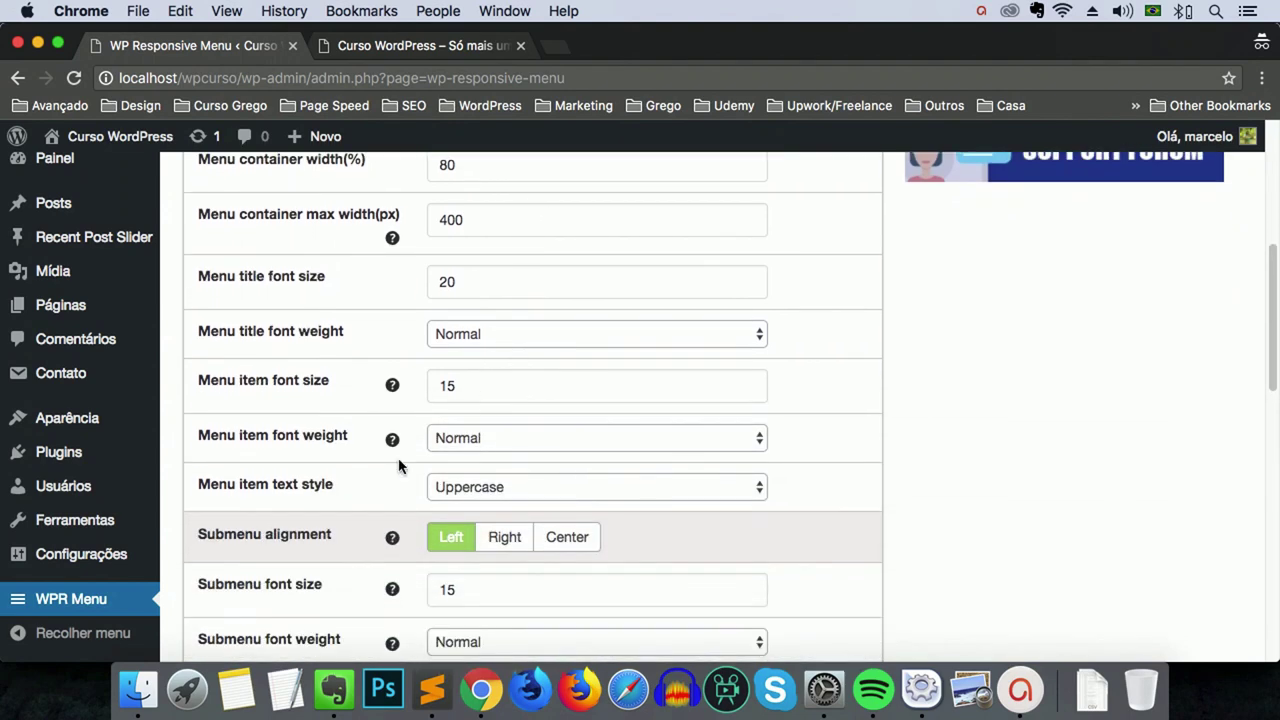
scroll(390, 563, "down", 8)
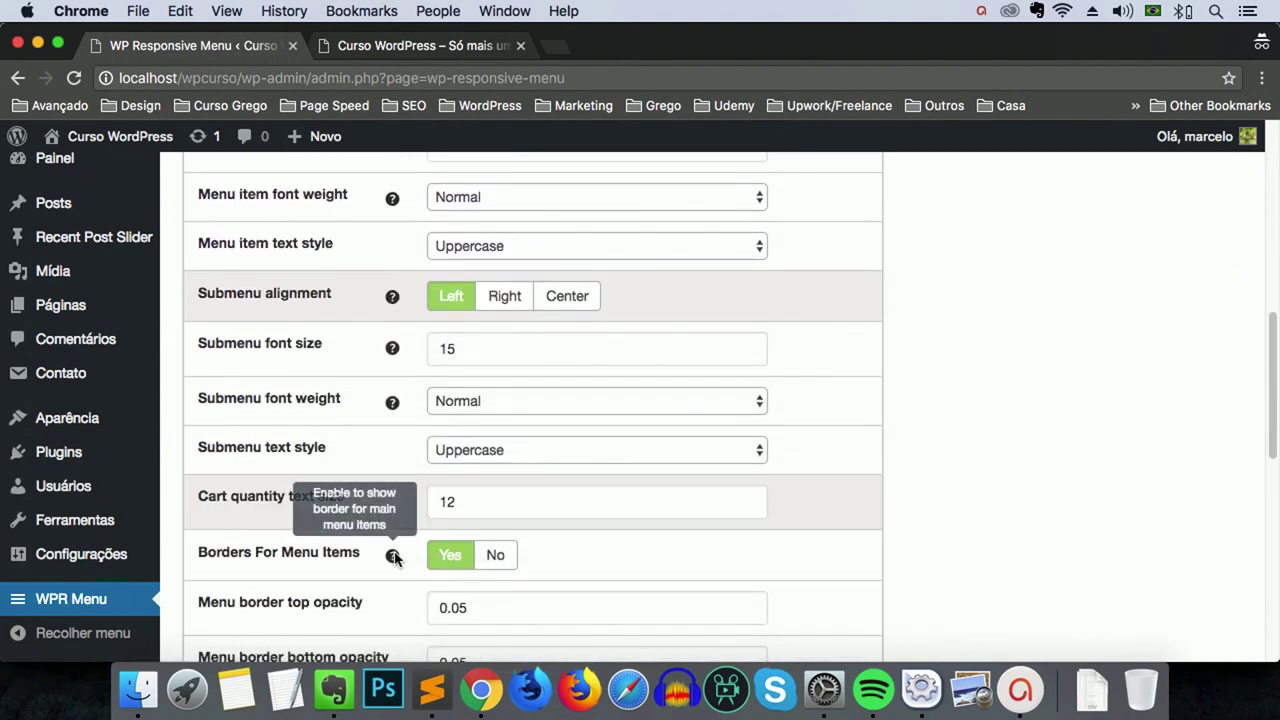
scroll(395, 557, "down", 10)
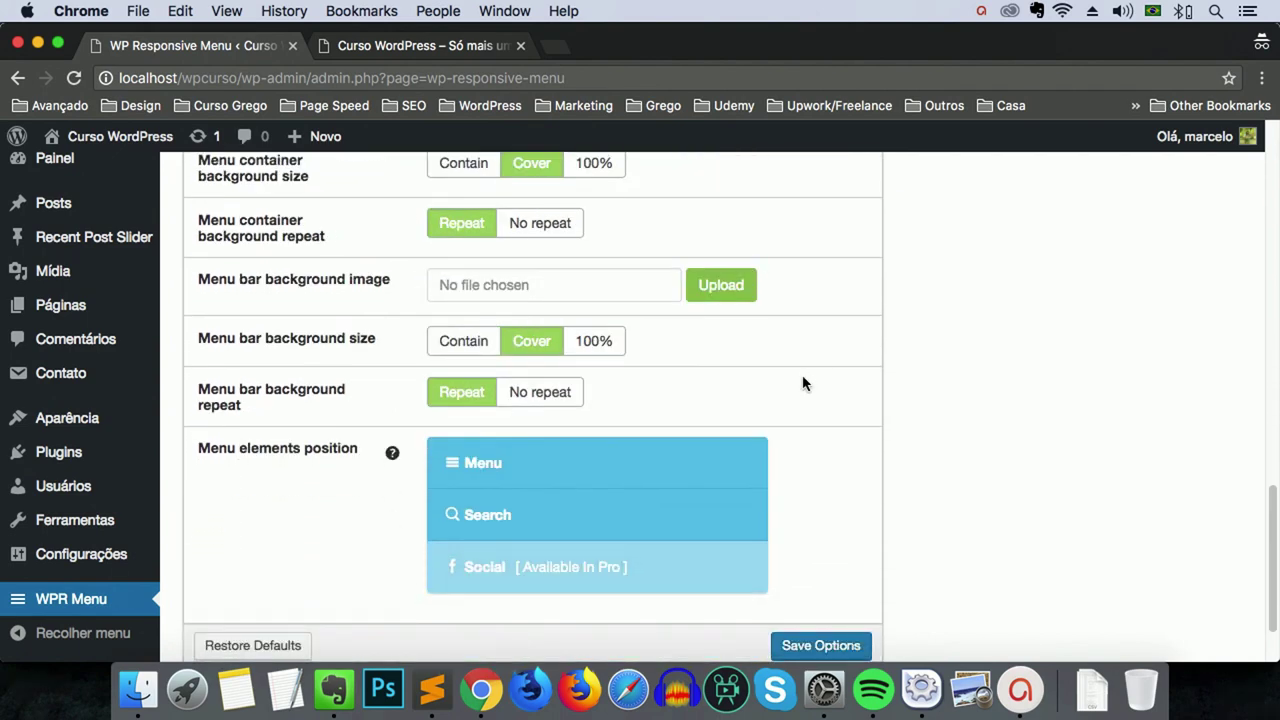
scroll(789, 382, "up", 20)
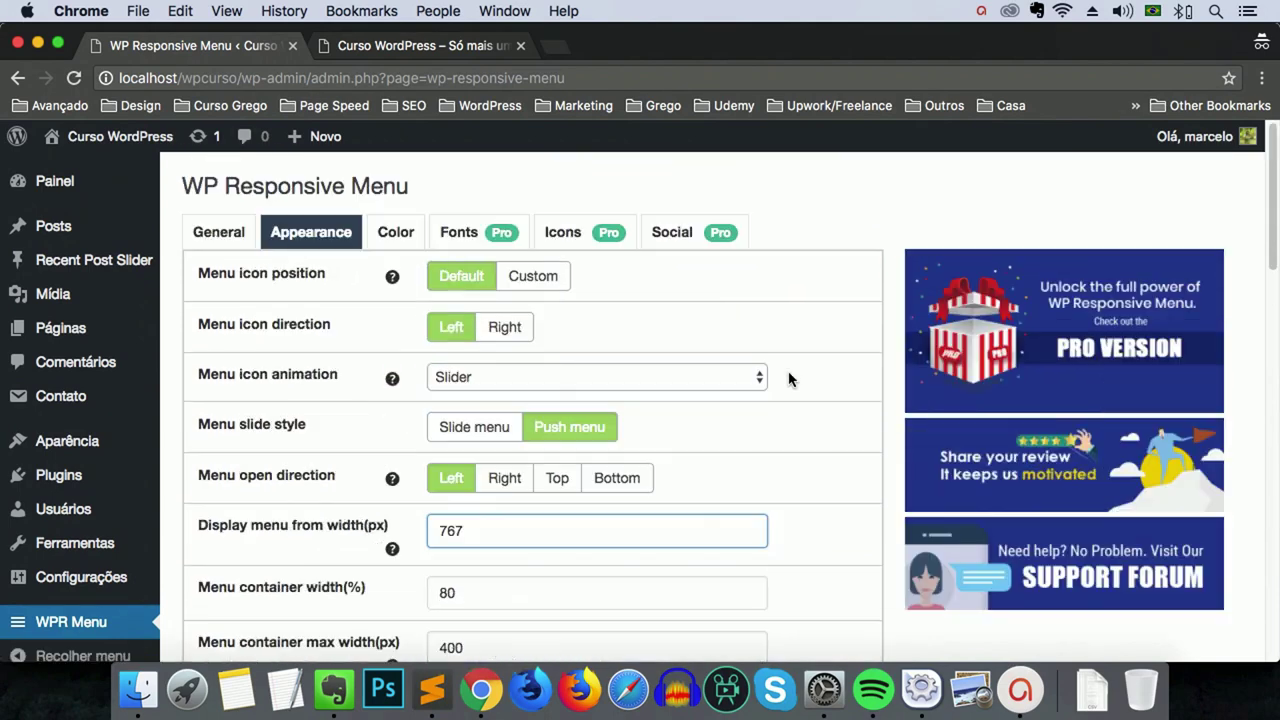
left_click(390, 232)
scroll(490, 365, "down", 5)
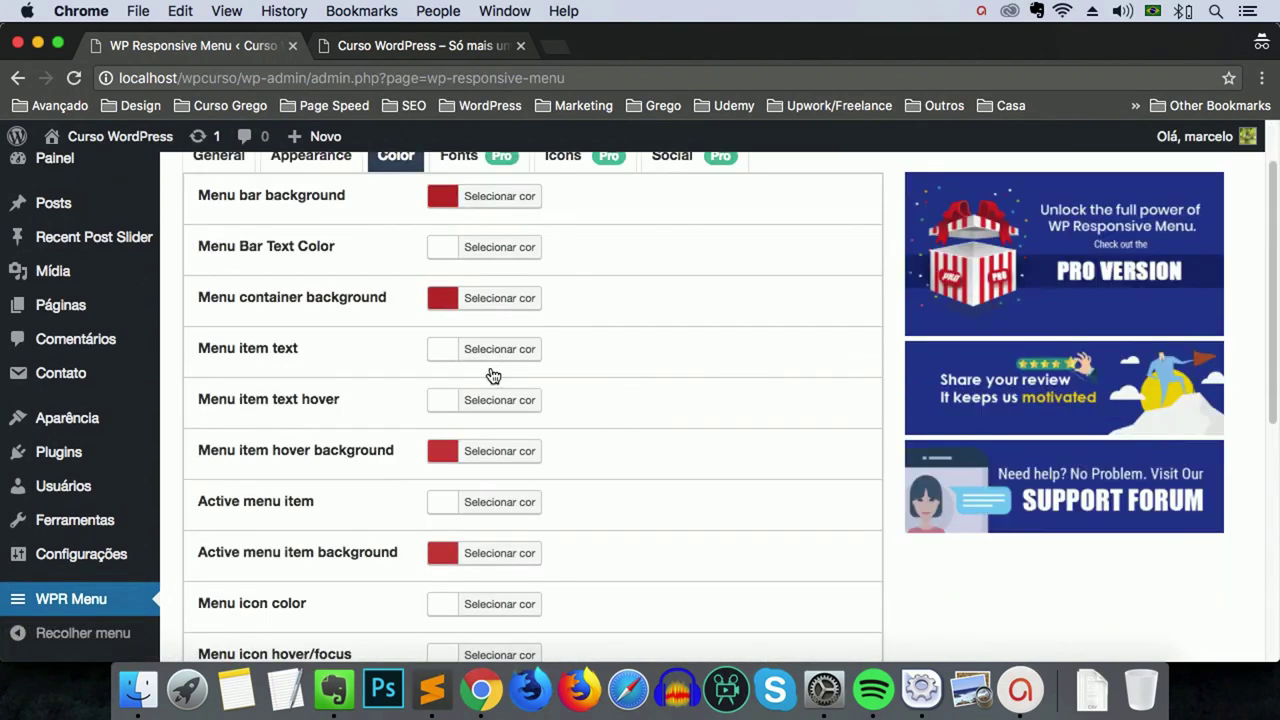
scroll(520, 446, "down", 6)
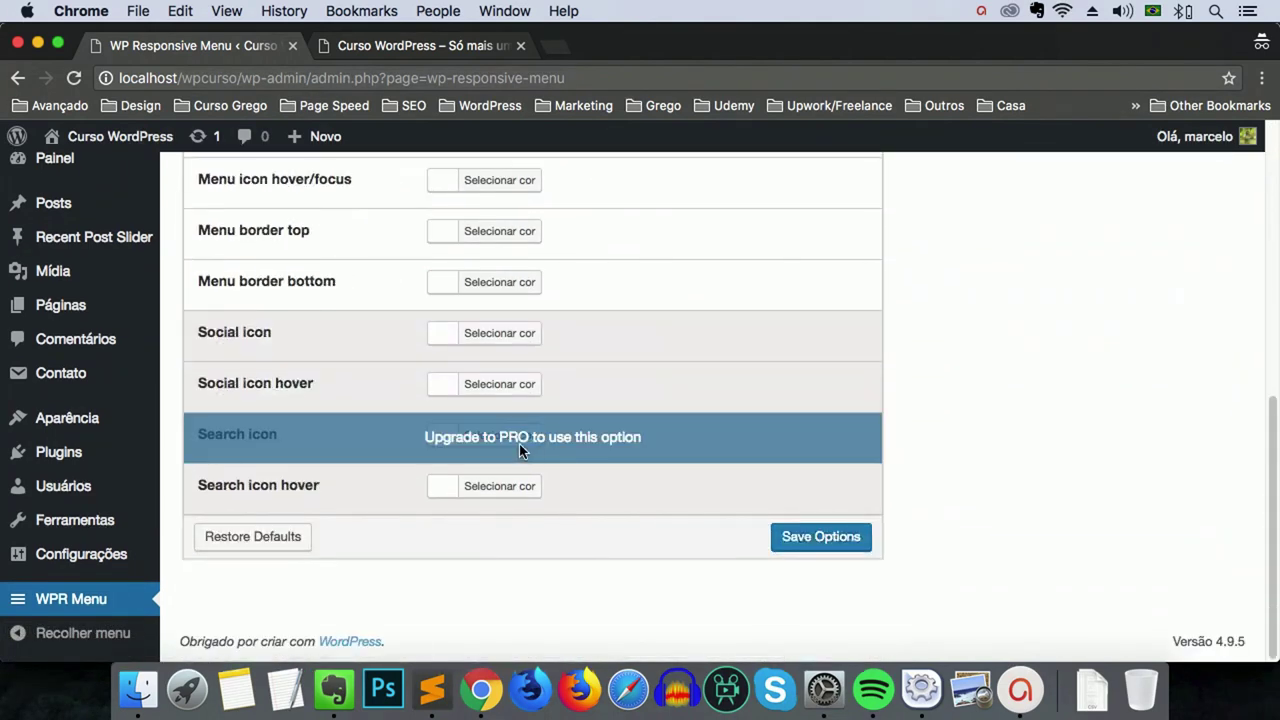
left_click(826, 539)
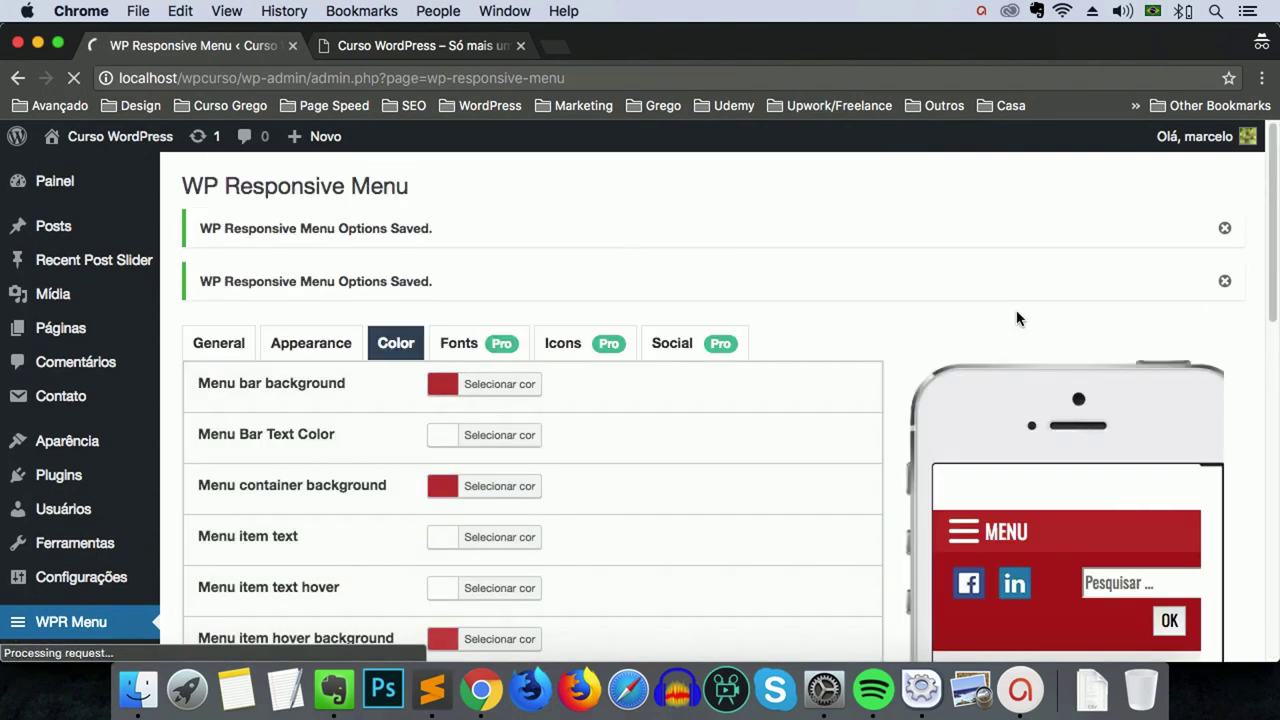
Step: Test the mobile menu in the phone live preview by opening and closing it, and look over the previewed page
scroll(886, 257, "down", 5)
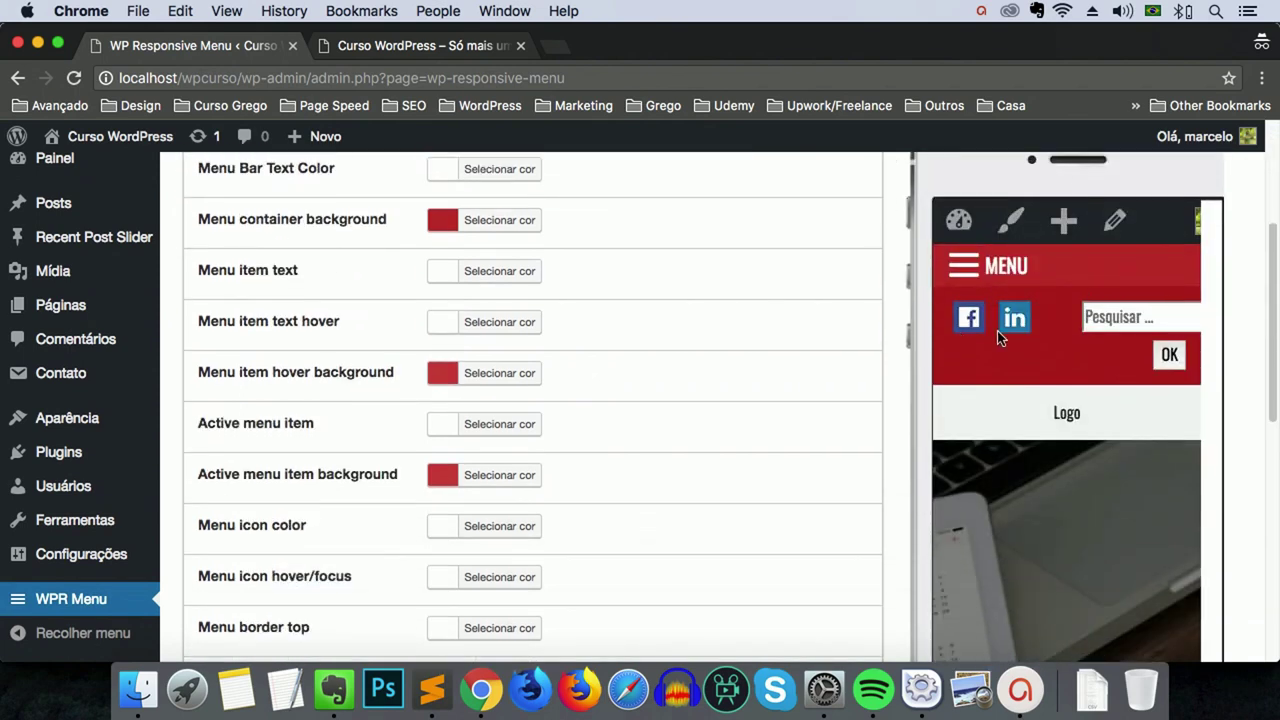
left_click(972, 285)
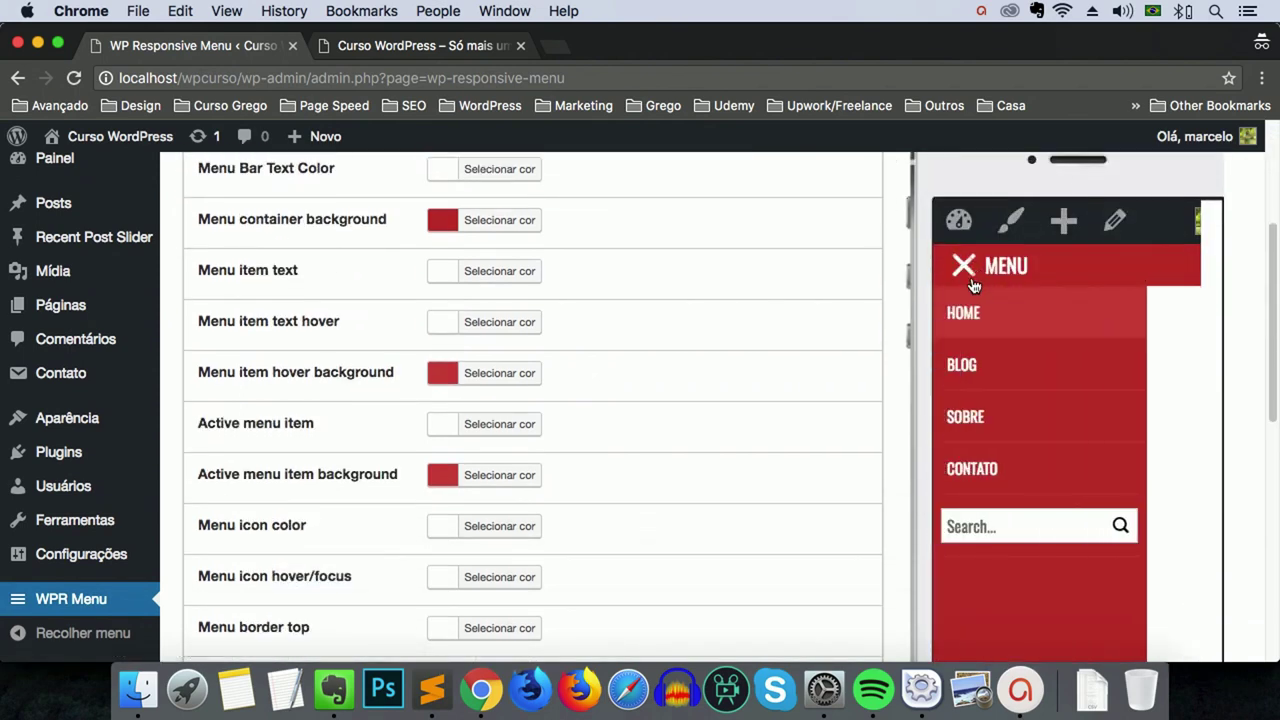
left_click(964, 270)
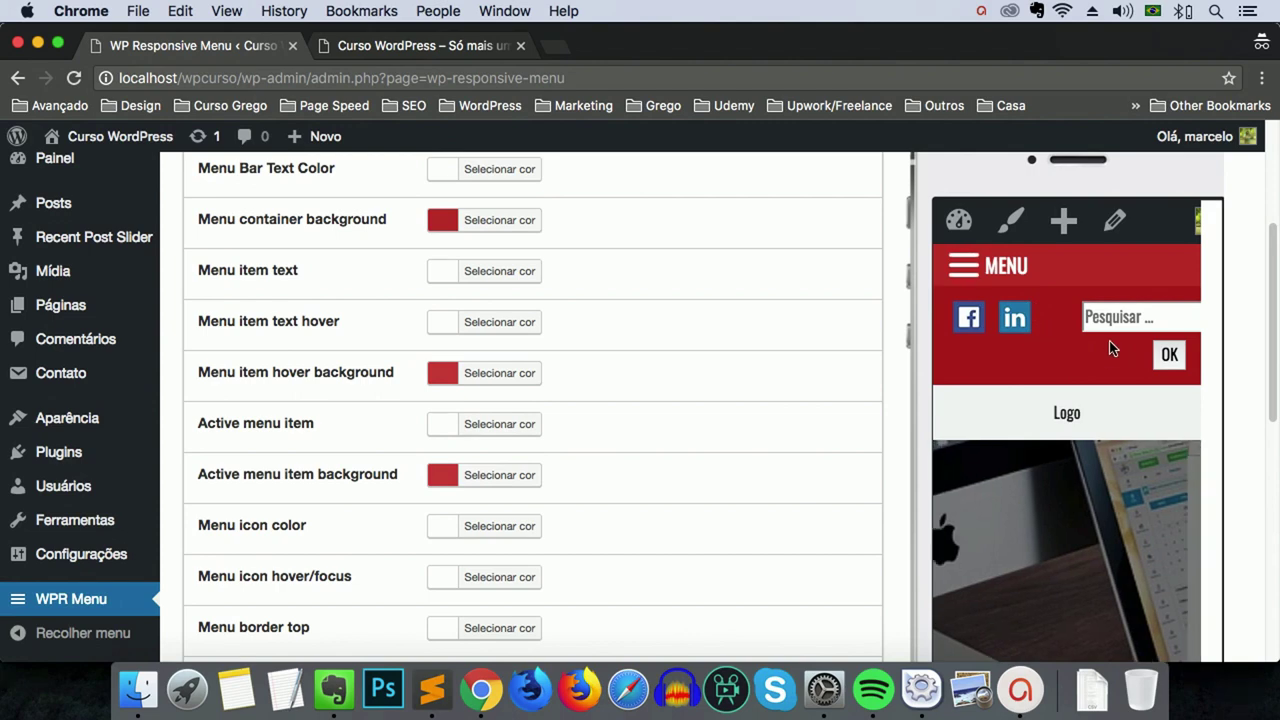
scroll(1110, 342, "down", 2)
scroll(1110, 345, "down", 1)
scroll(1100, 330, "up", 5)
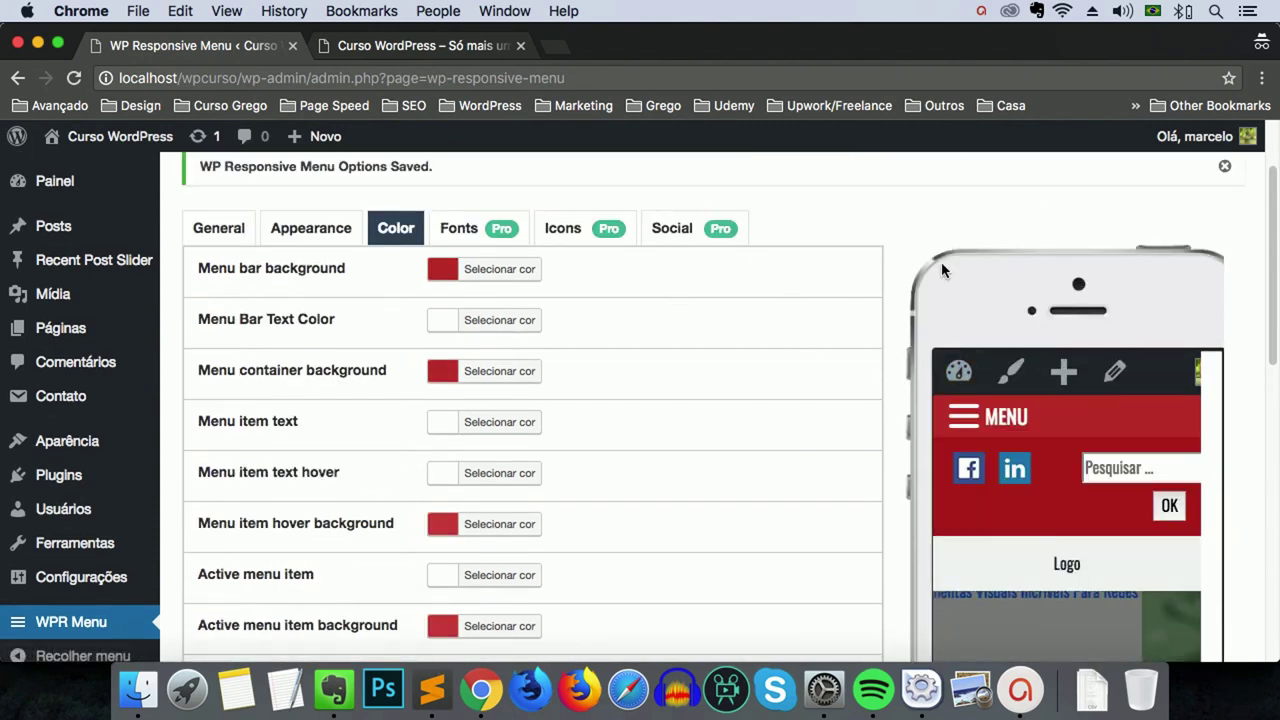
Step: Reload the site's home page and narrow its responsive viewport to 704 px to check the switch to the mobile menu
left_click(359, 47)
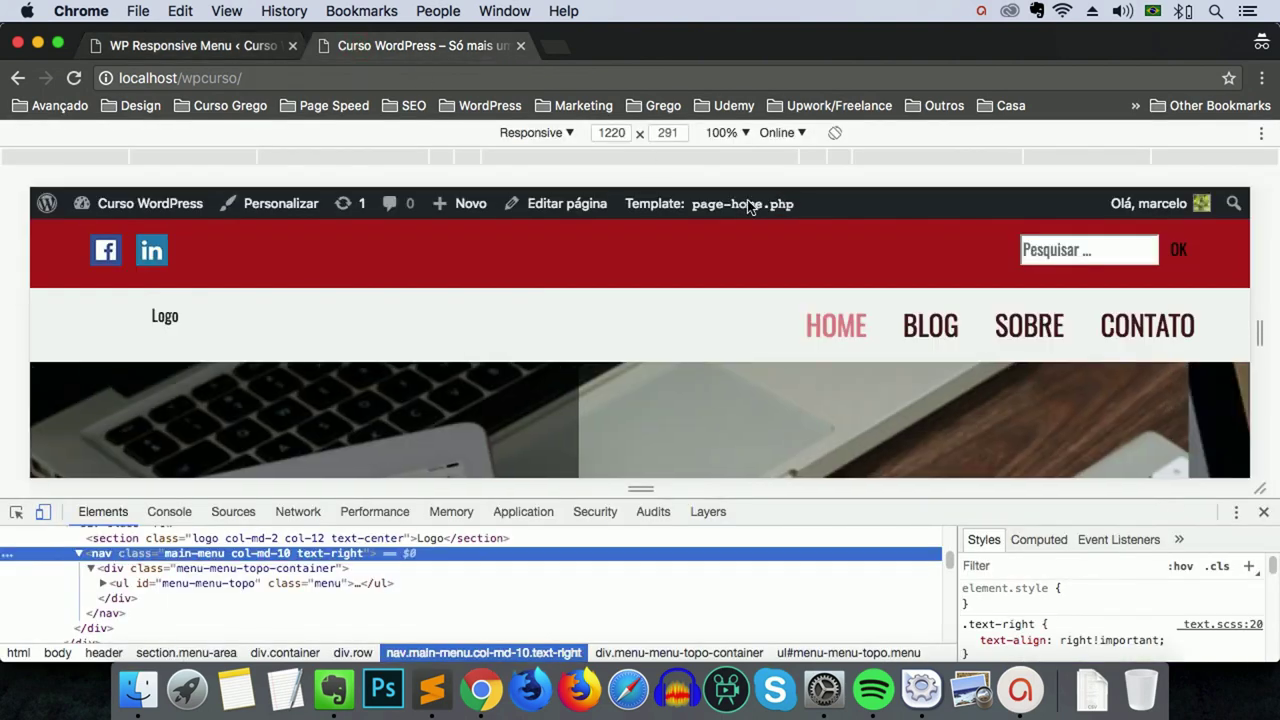
left_click(73, 78)
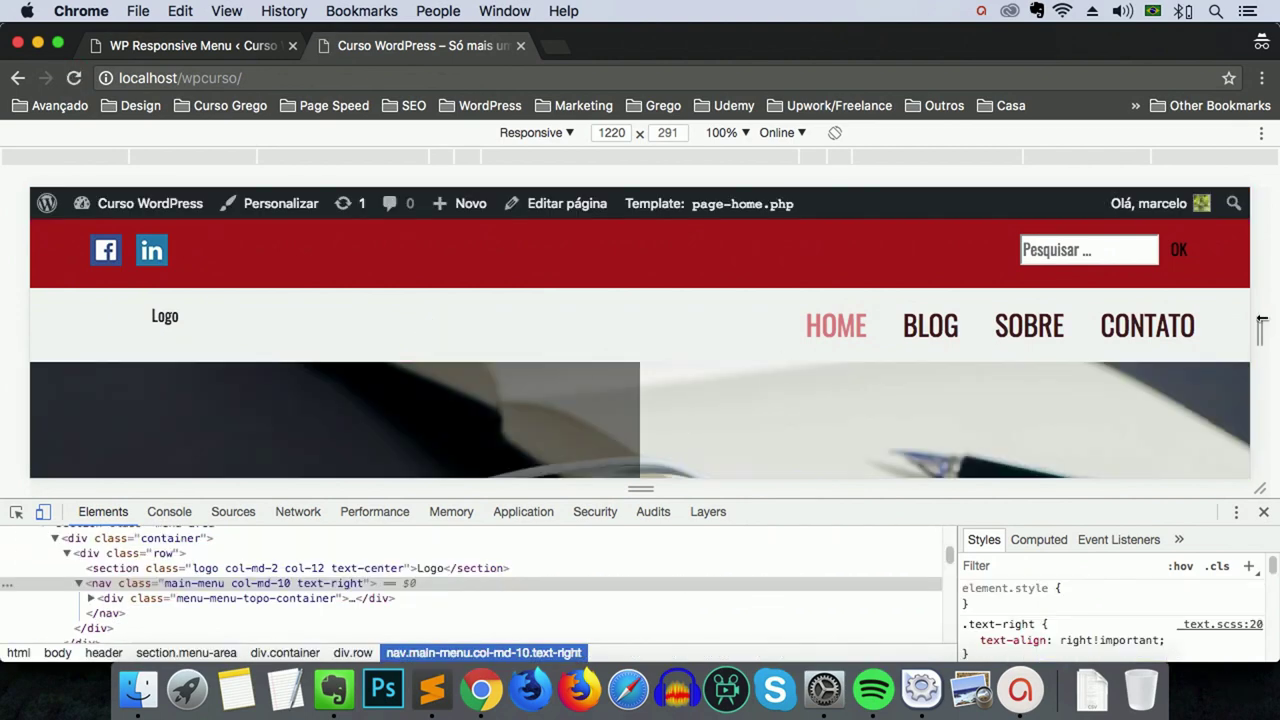
left_click_drag(1258, 337, 1074, 337)
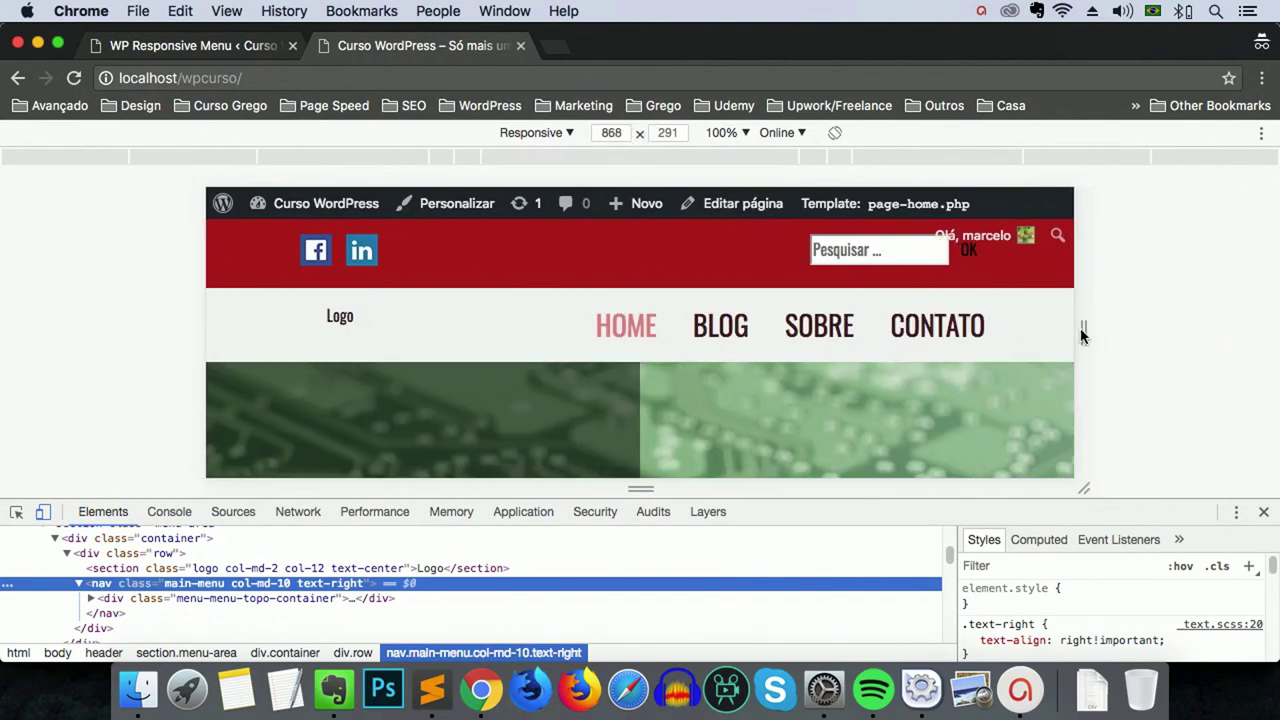
left_click_drag(1081, 335, 1020, 334)
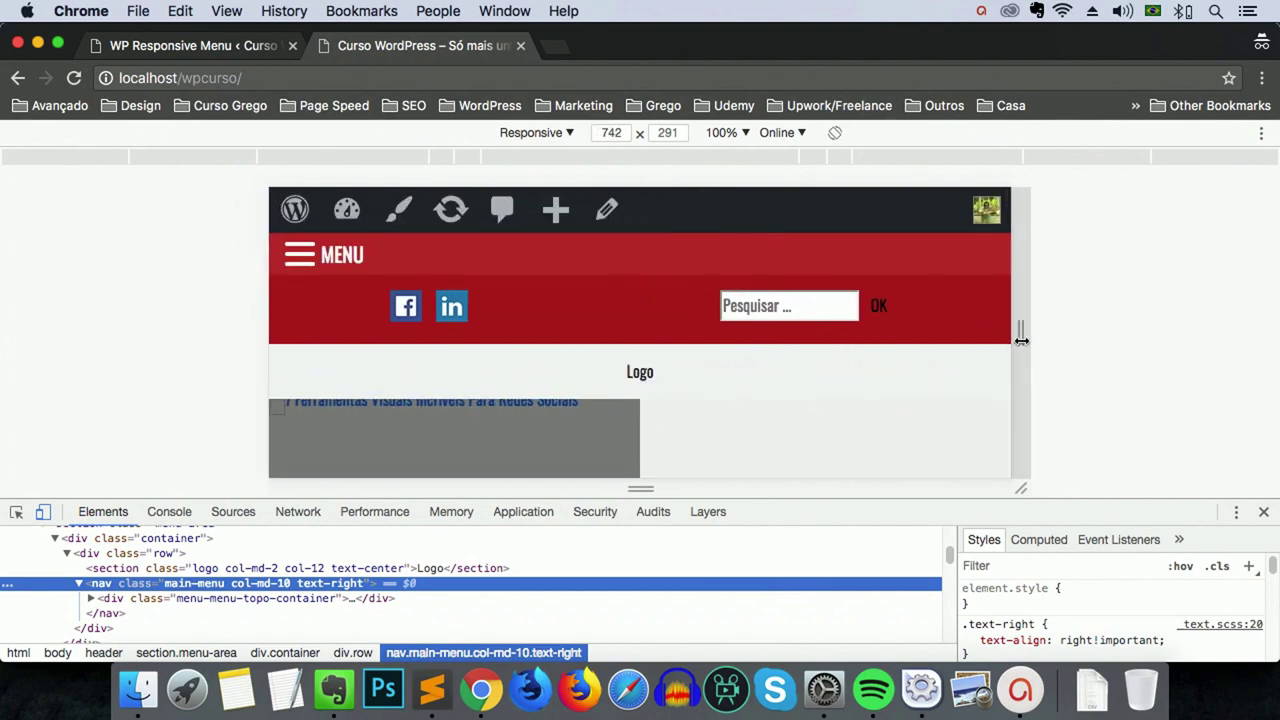
left_click_drag(1019, 335, 1000, 335)
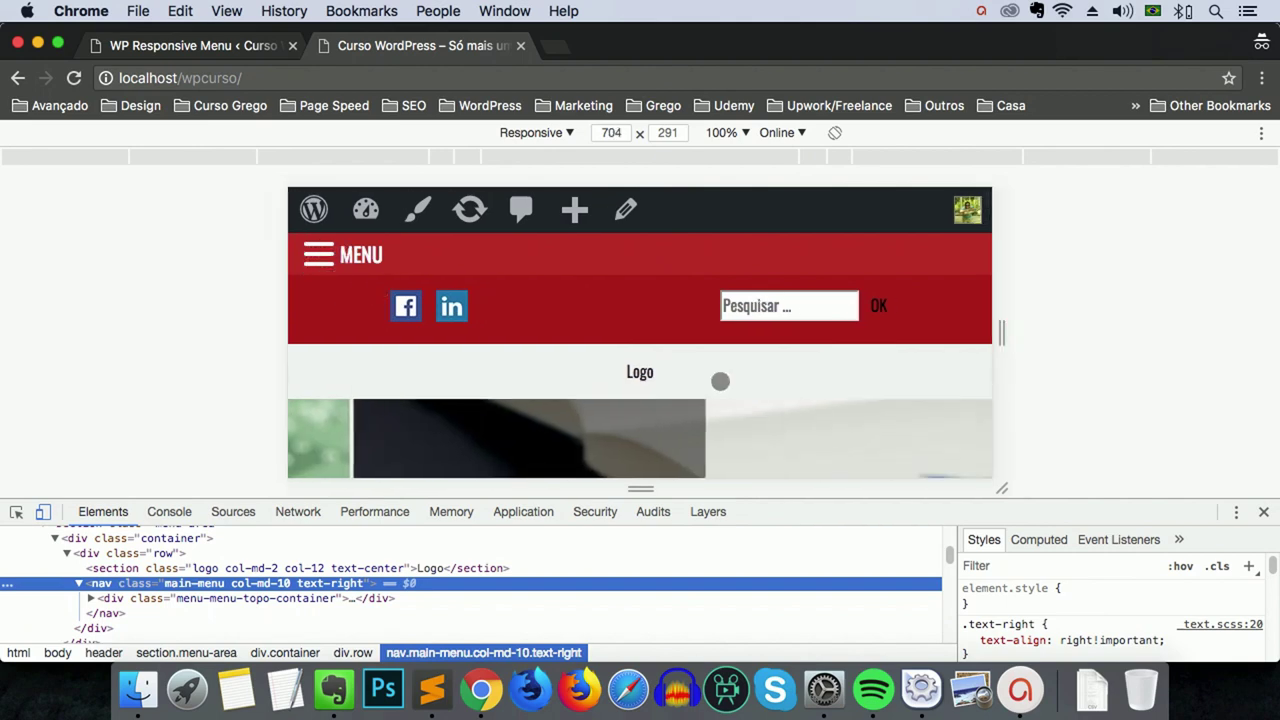
Step: Go to the Contato page through the site's mobile menu and check the menu bar while moving through the content
left_click(318, 254)
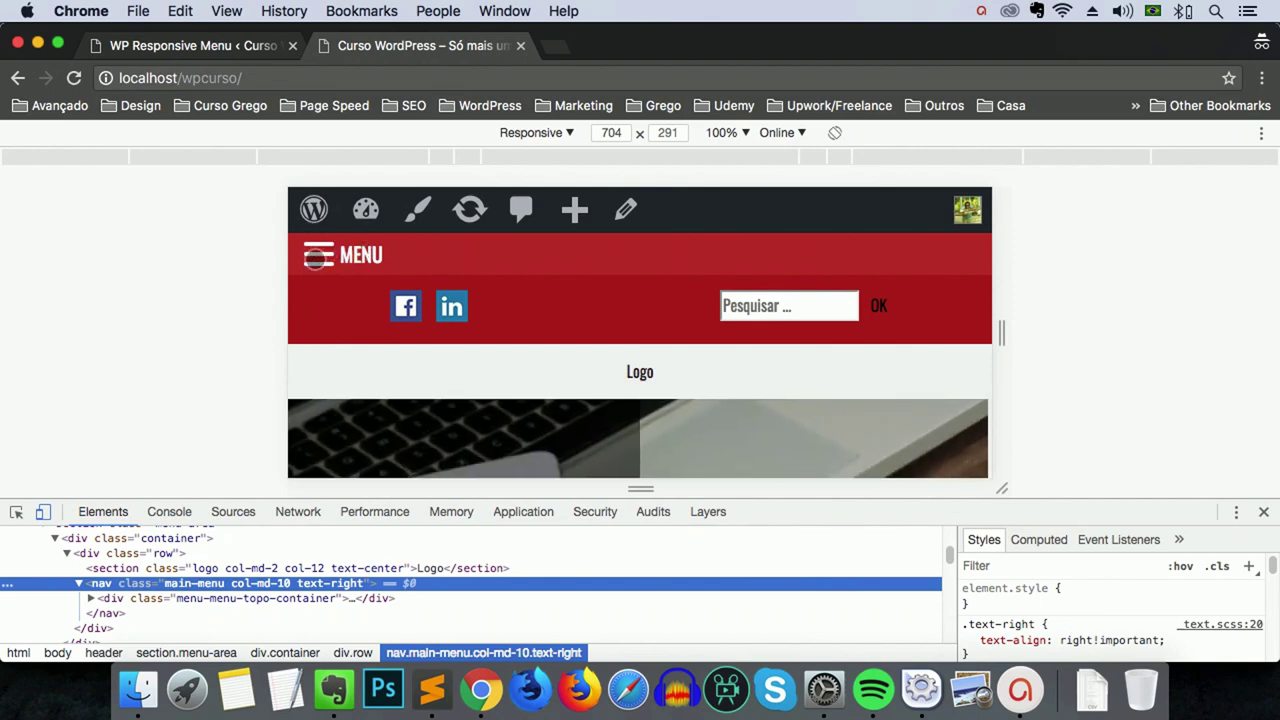
left_click(318, 254)
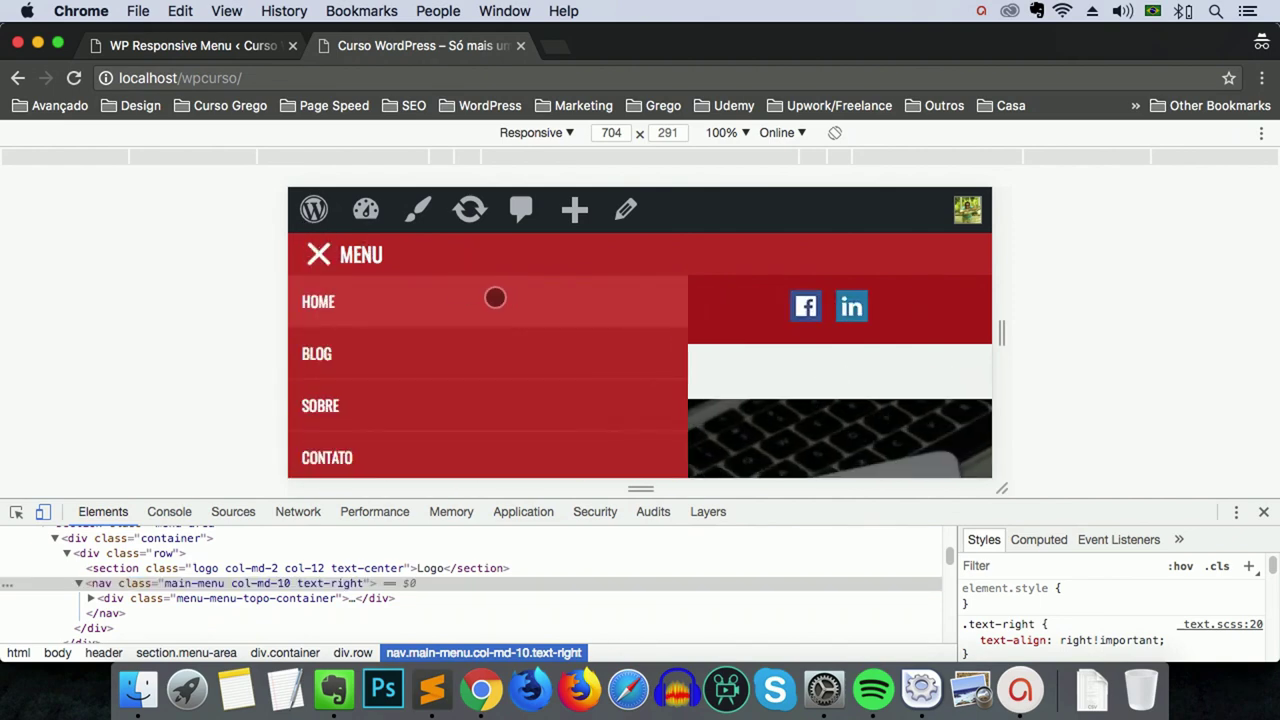
scroll(489, 297, "down", 1)
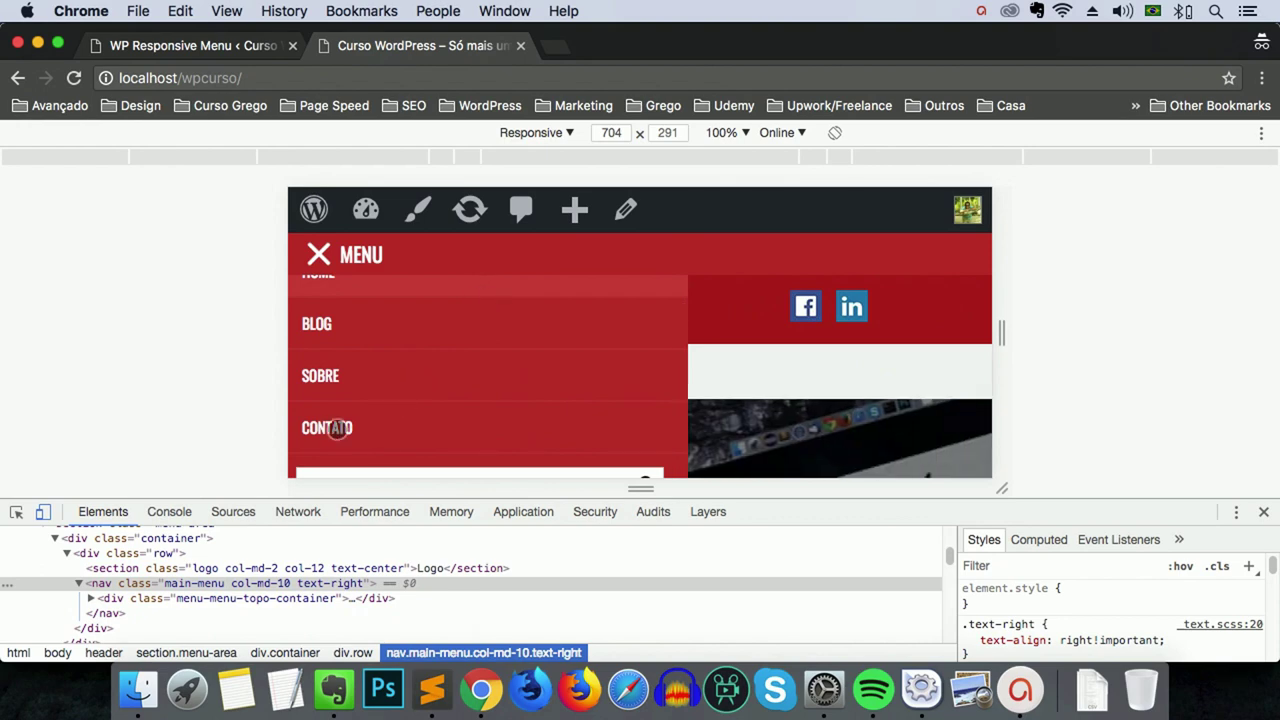
left_click(337, 428)
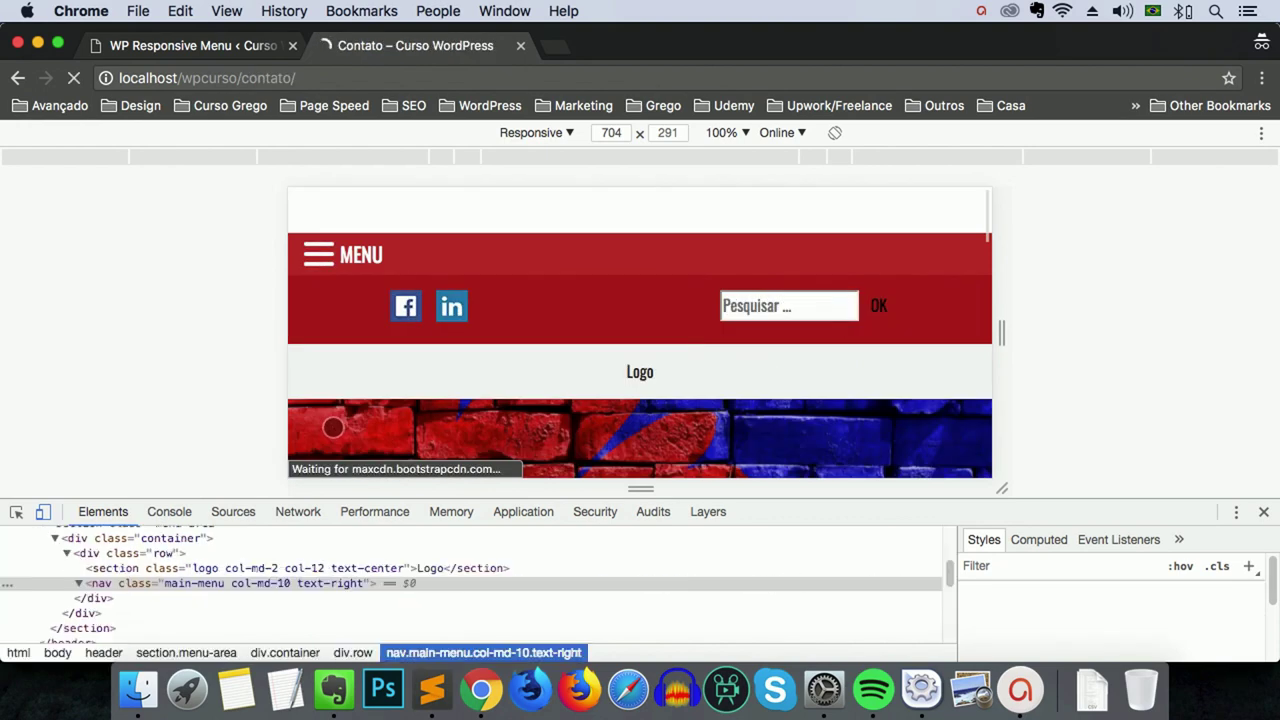
scroll(640, 414, "down", 5)
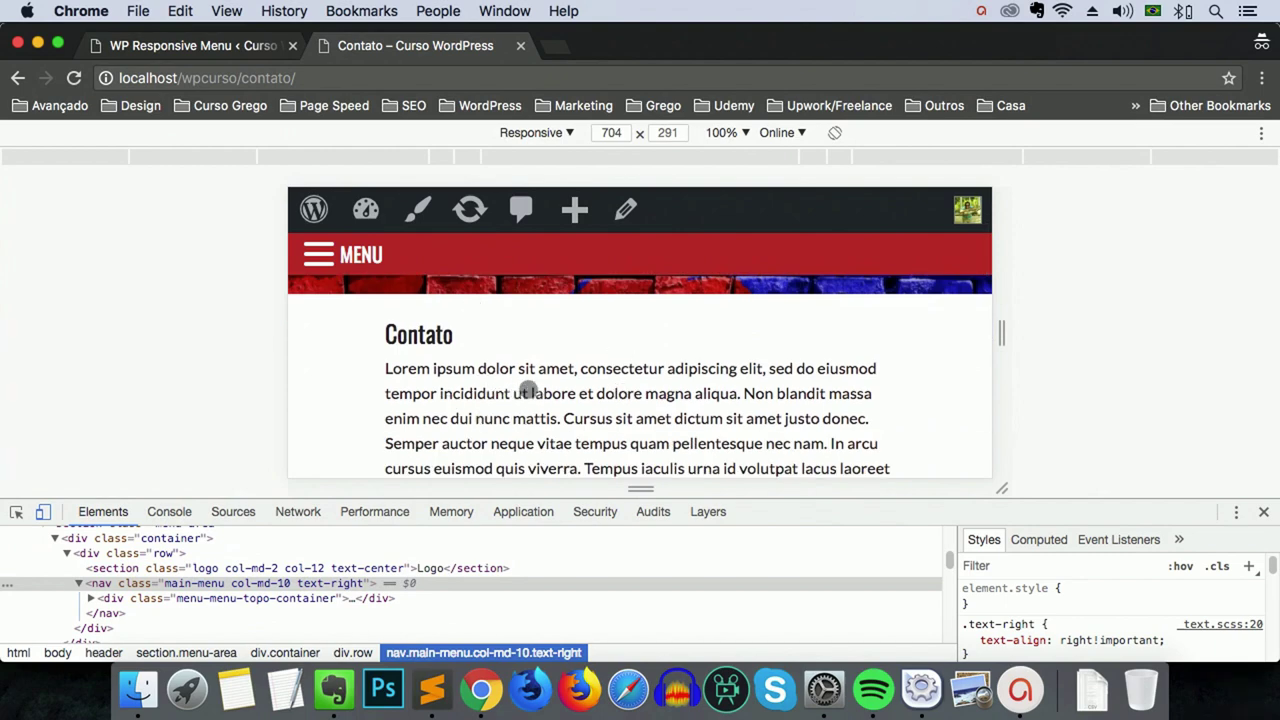
scroll(550, 392, "down", 5)
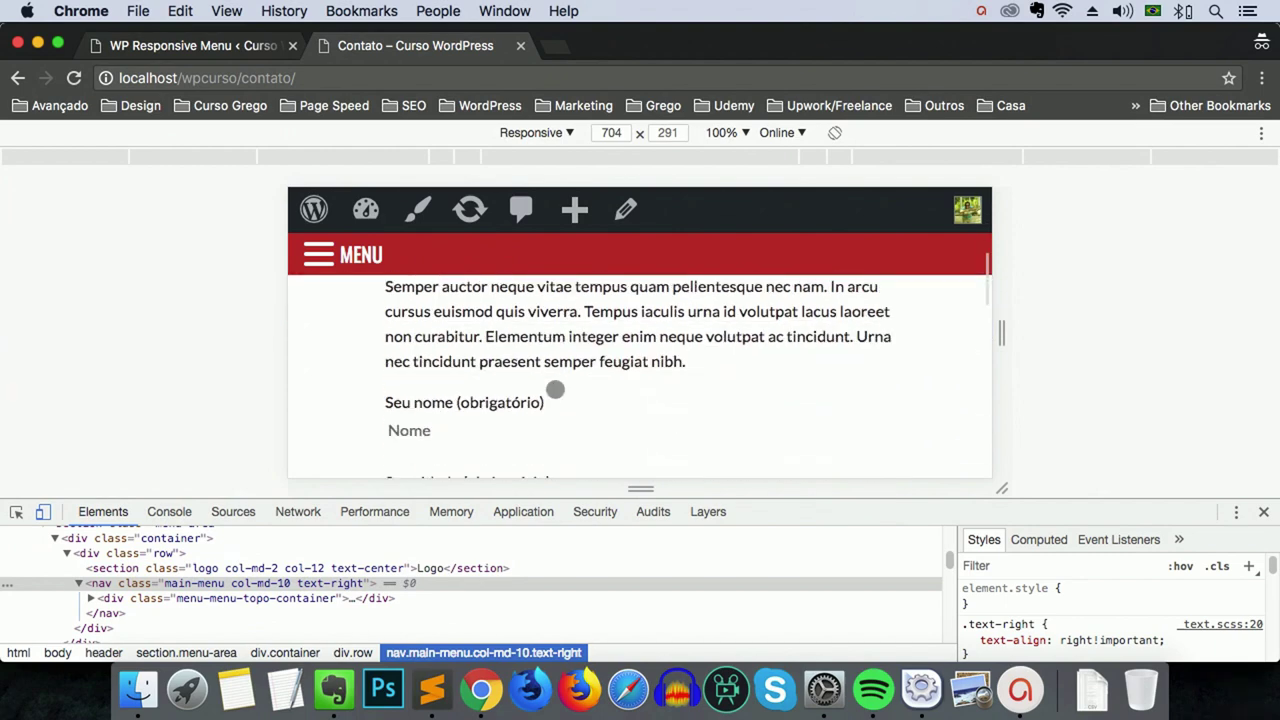
scroll(555, 390, "up", 3)
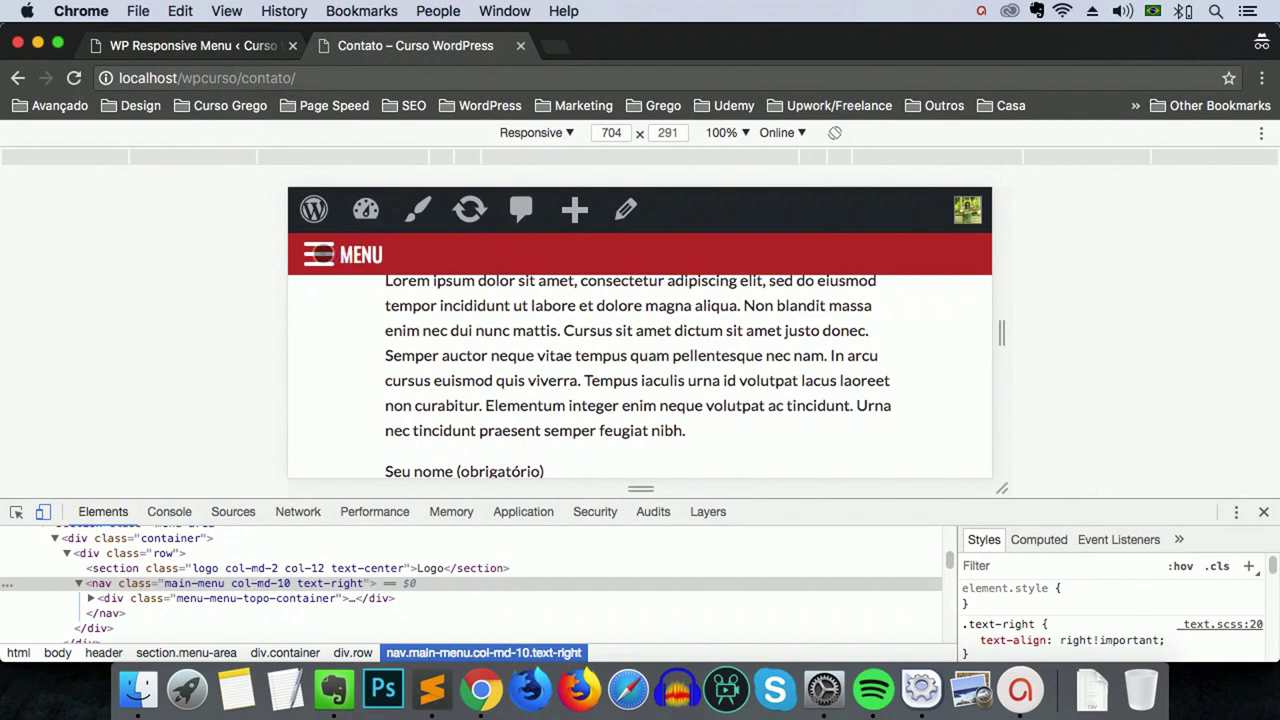
Step: Return to the home page through the mobile menu and check the menu bar further down the page
left_click(320, 255)
left_click(337, 303)
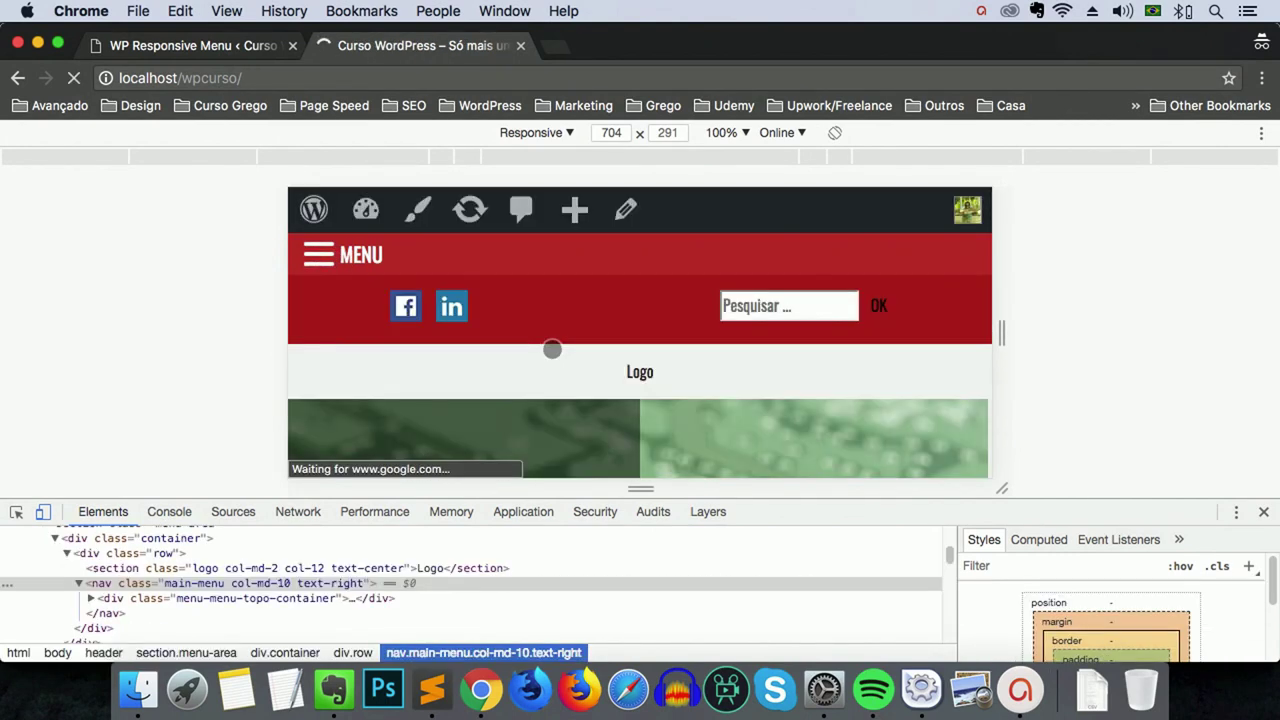
scroll(803, 373, "down", 5)
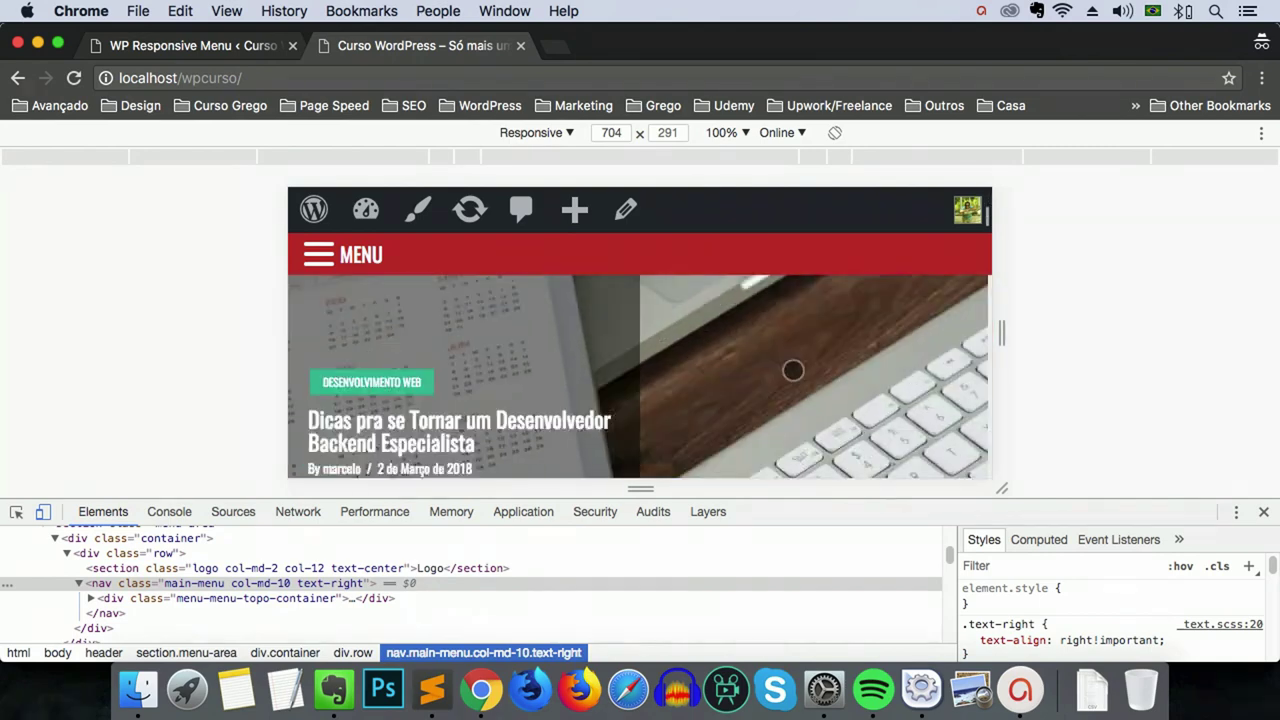